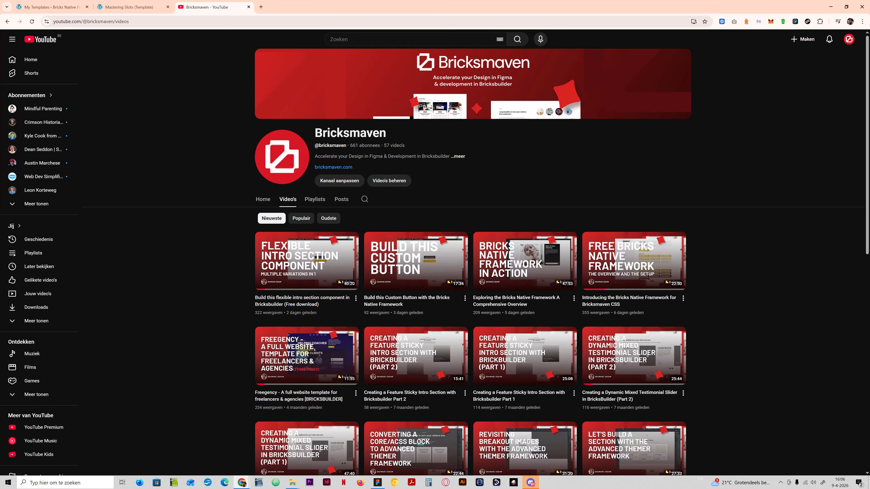
# Step: Switch from the YouTube channel page to the Mastering Slots template open in the Bricks builder
pyautogui.click(129, 7)
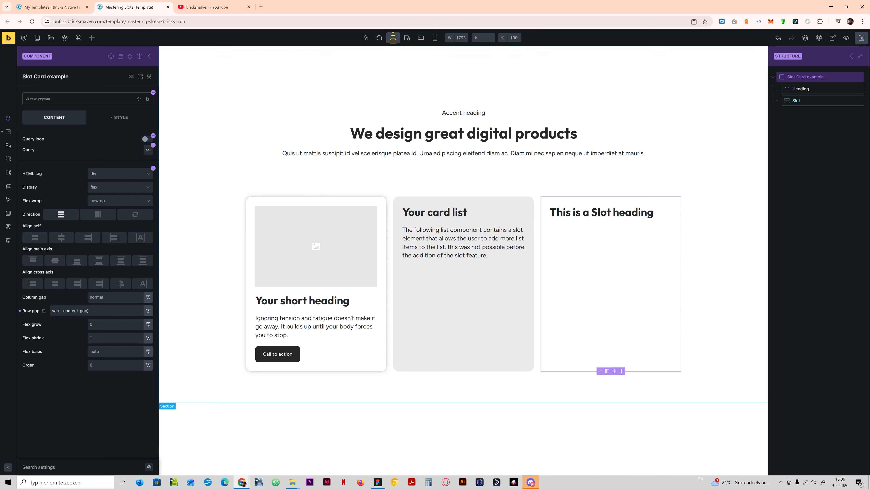
pyautogui.click(205, 7)
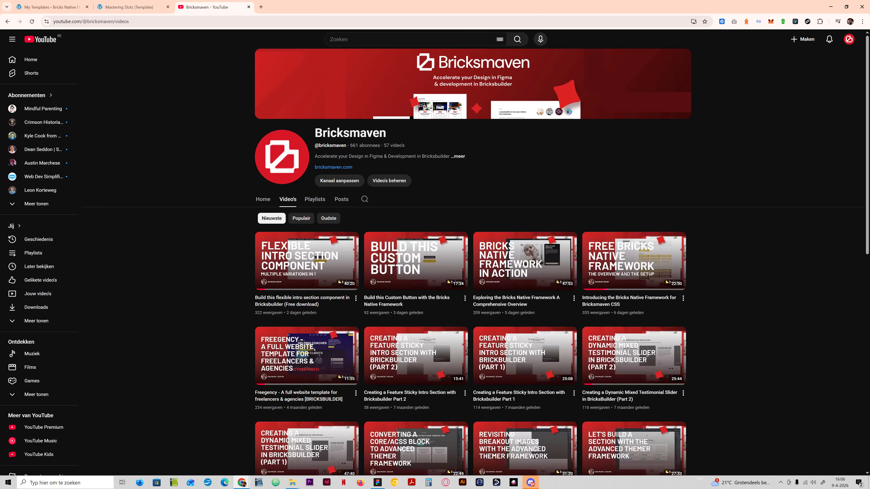
pyautogui.click(130, 6)
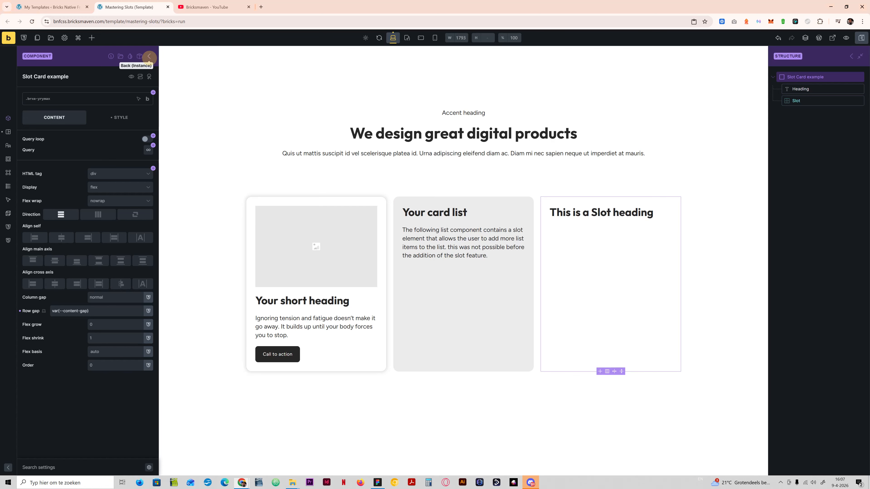
# Step: Leave component editing and inspect the Slot Card instance and its slot in the page structure
pyautogui.click(149, 56)
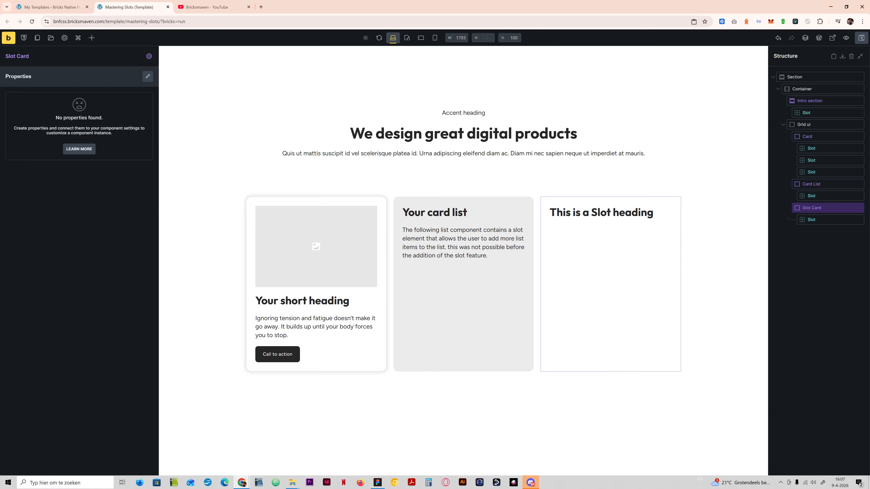
pyautogui.click(816, 219)
pyautogui.click(817, 209)
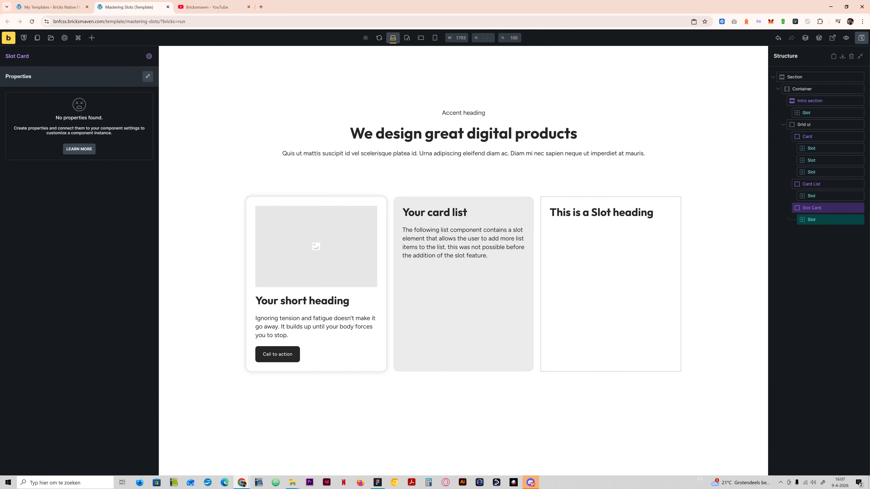
pyautogui.click(816, 220)
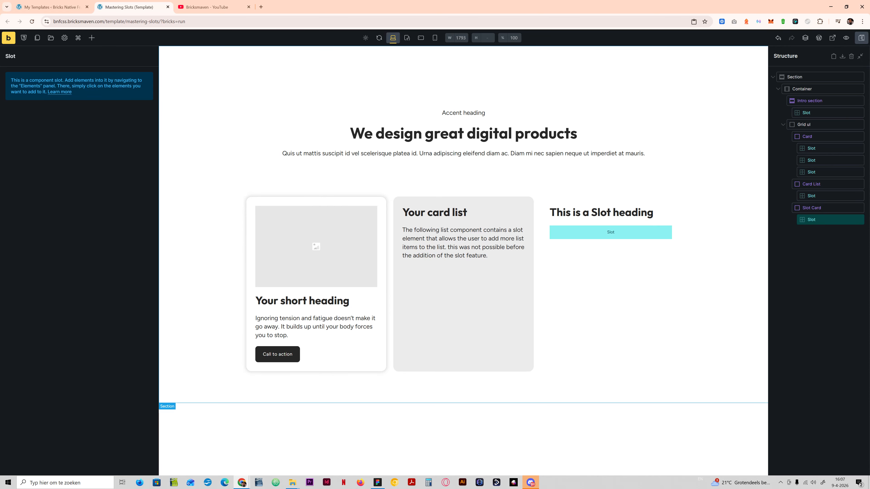
pyautogui.click(820, 205)
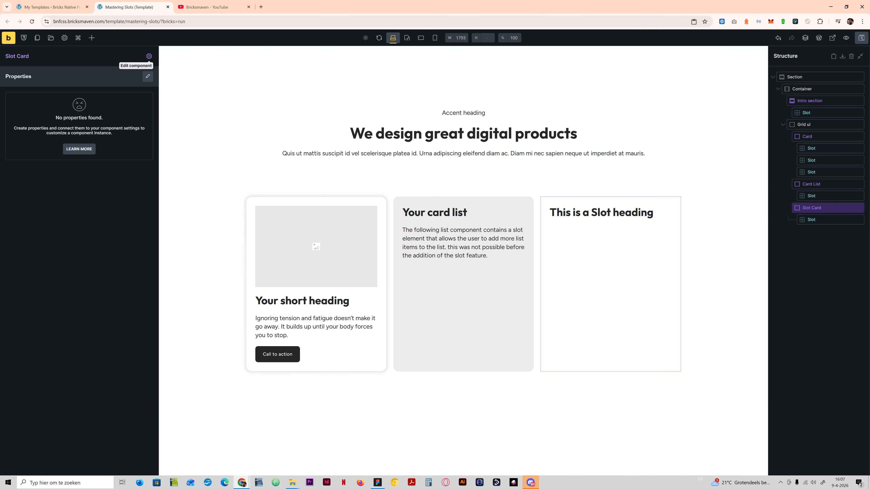
# Step: Inspect the Slot and Heading elements inside the Slot Card's component definition, and return to the page
pyautogui.click(150, 57)
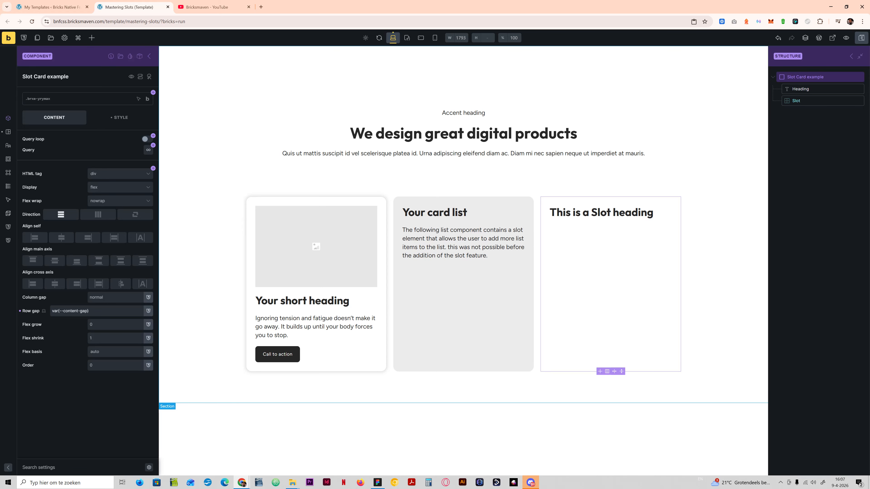
pyautogui.click(804, 101)
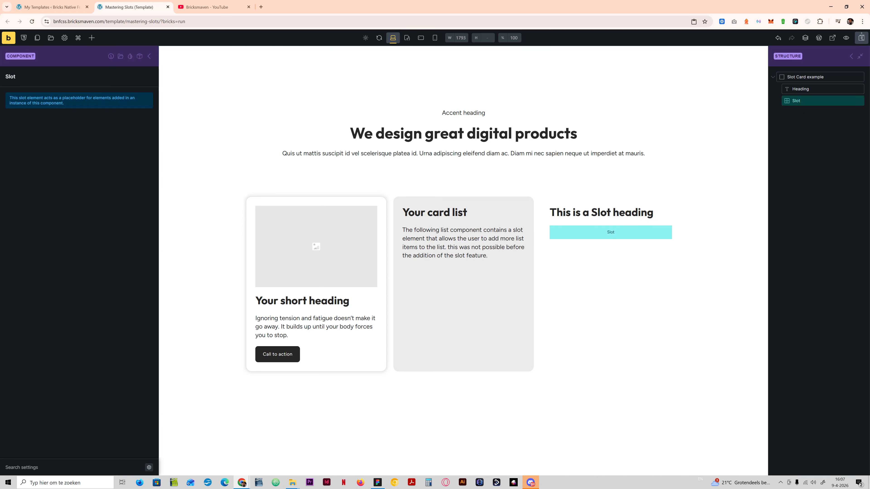
pyautogui.click(801, 89)
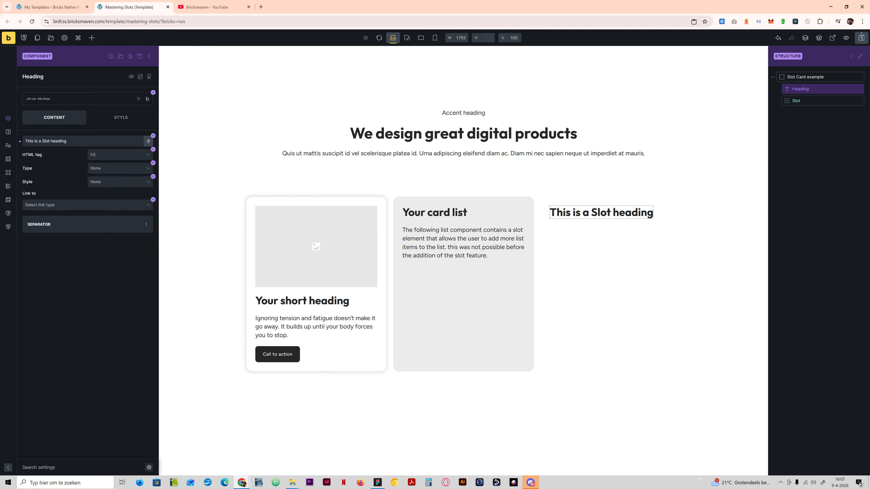
pyautogui.moveTo(788, 88)
pyautogui.mouseDown()
pyautogui.moveTo(802, 106)
pyautogui.moveTo(795, 97)
pyautogui.moveTo(792, 107)
pyautogui.moveTo(798, 97)
pyautogui.mouseUp()
pyautogui.click(149, 56)
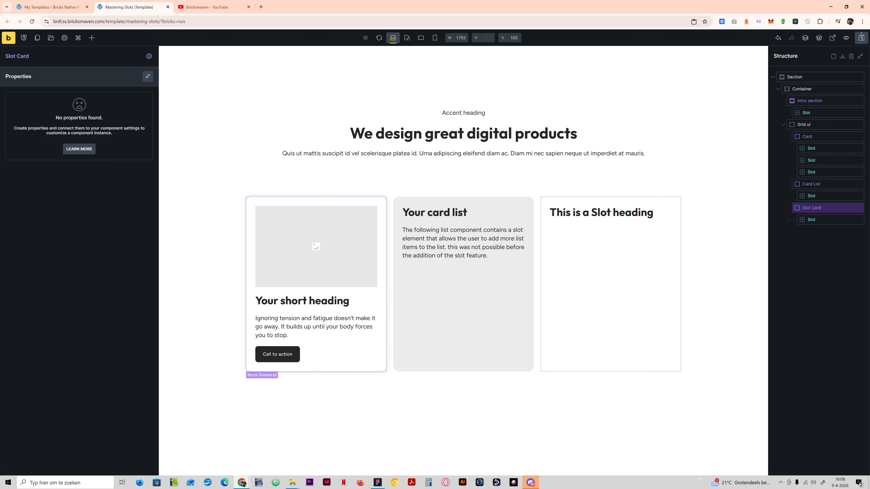
# Step: Compare the Card and Slot Card instances, viewing the Slot Card's component settings before returning to the page
pyautogui.click(262, 229)
pyautogui.click(288, 279)
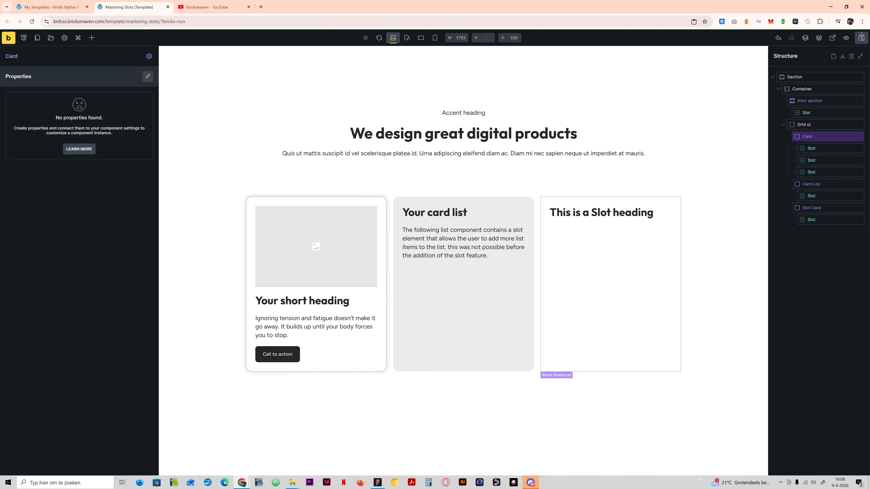
pyautogui.click(612, 229)
pyautogui.click(148, 56)
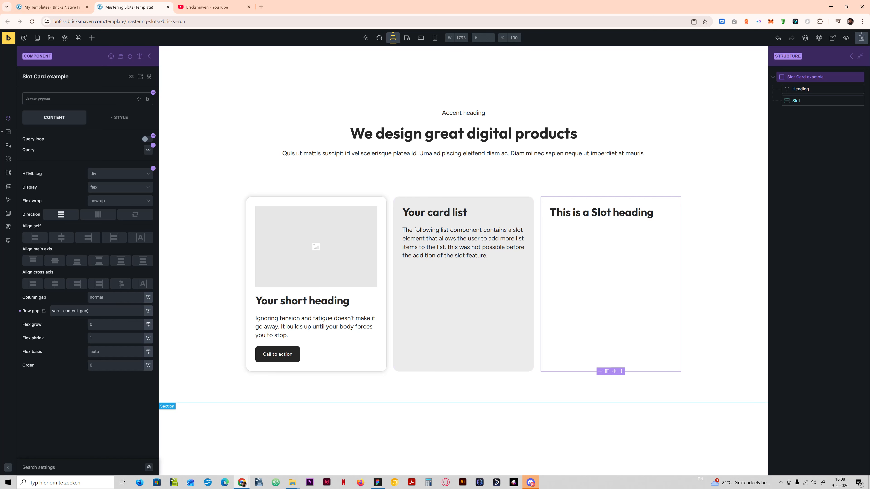
pyautogui.click(149, 56)
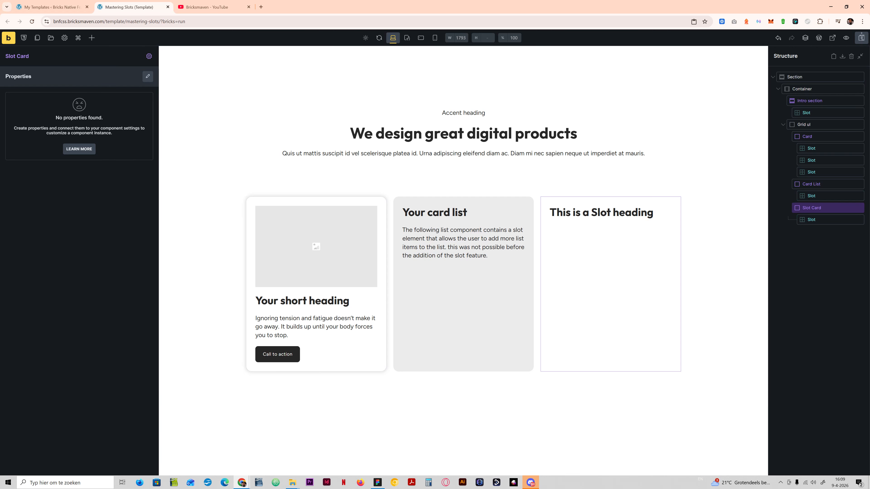
# Step: Add a Heading element to the slot of the Slot Card instance
pyautogui.click(817, 220)
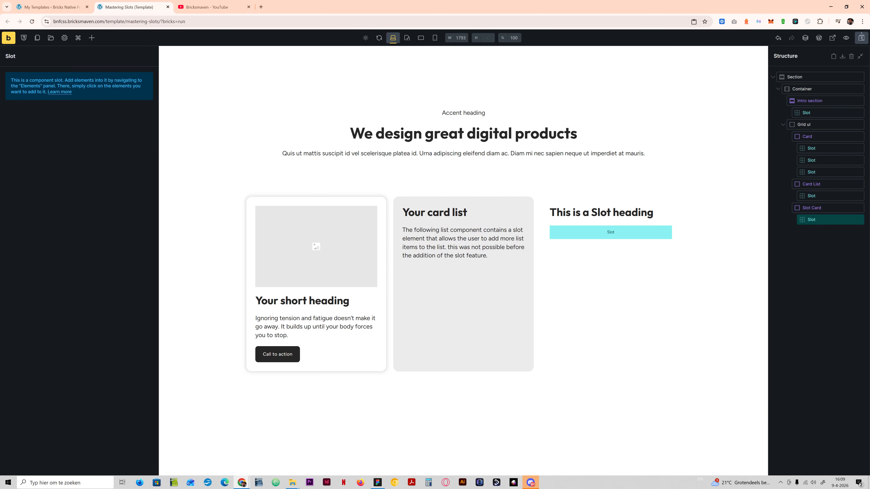
pyautogui.click(92, 38)
pyautogui.click(43, 59)
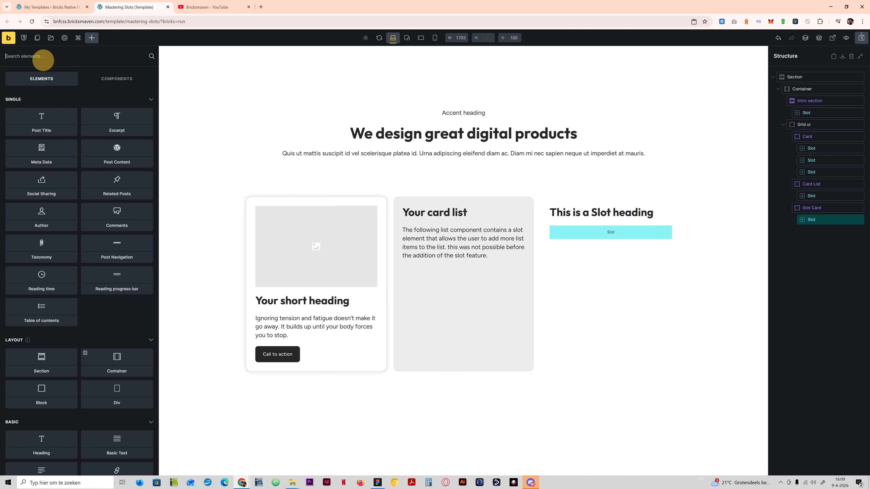
pyautogui.write('head')
pyautogui.moveTo(68, 110)
pyautogui.mouseDown()
pyautogui.moveTo(608, 261)
pyautogui.moveTo(602, 248)
pyautogui.moveTo(71, 115)
pyautogui.mouseUp()
pyautogui.click(53, 106)
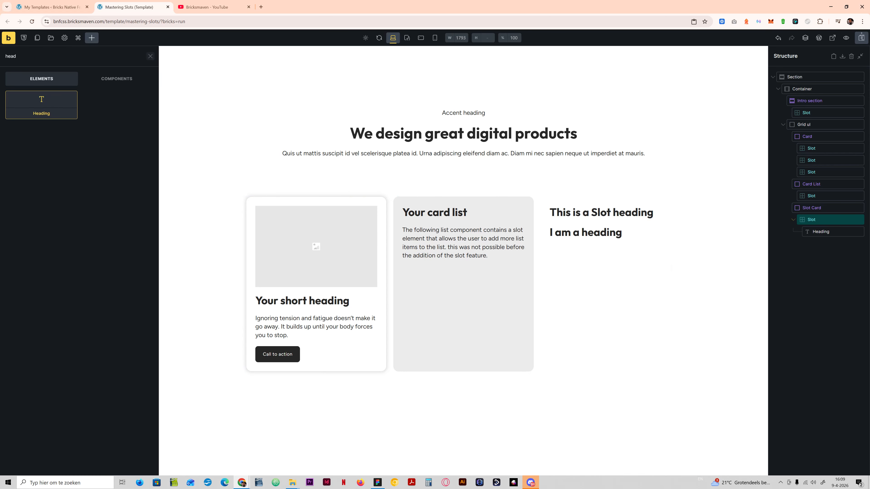
# Step: Add a Basic Text element below the new heading in the Slot Card's slot
pyautogui.press('BackSpace')
pyautogui.press('BackSpace')
pyautogui.press('BackSpace')
pyautogui.press('BackSpace')
pyautogui.write('text')
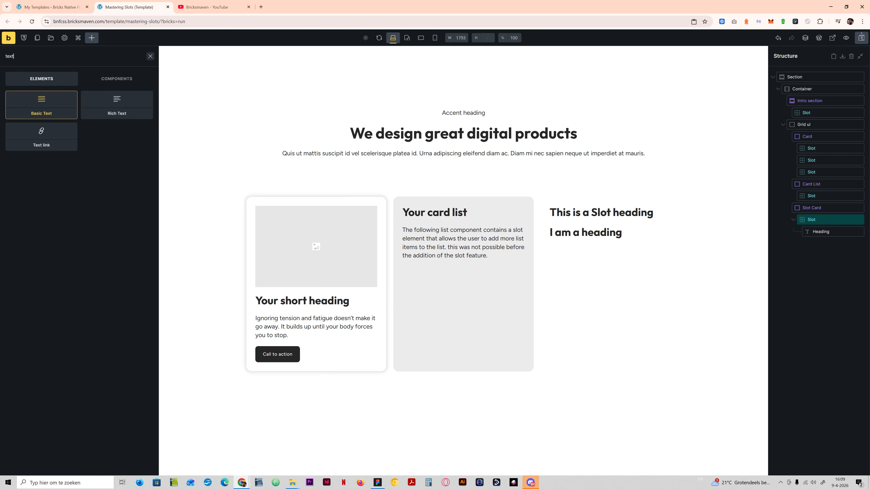
pyautogui.click(36, 105)
# Step: Add a Button element to the Slot Card's slot and move it above the Heading and Basic Text
pyautogui.press('BackSpace')
pyautogui.press('BackSpace')
pyautogui.press('BackSpace')
pyautogui.press('BackSpace')
pyautogui.write('but')
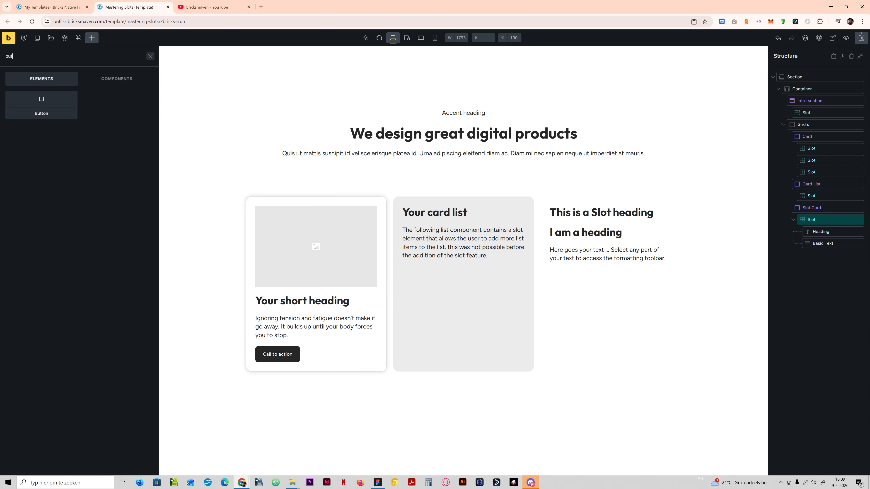
pyautogui.write('ton')
pyautogui.click(42, 105)
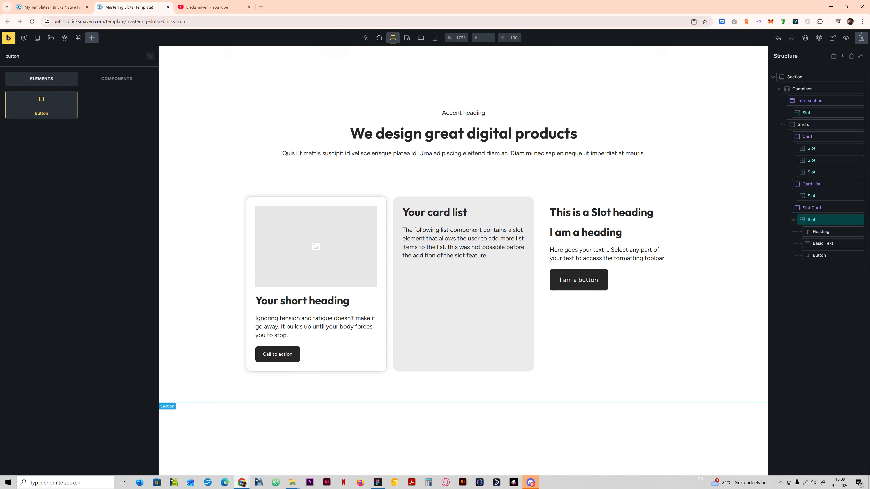
pyautogui.click(823, 244)
pyautogui.moveTo(823, 248)
pyautogui.mouseDown()
pyautogui.moveTo(819, 228)
pyautogui.moveTo(822, 250)
pyautogui.mouseUp()
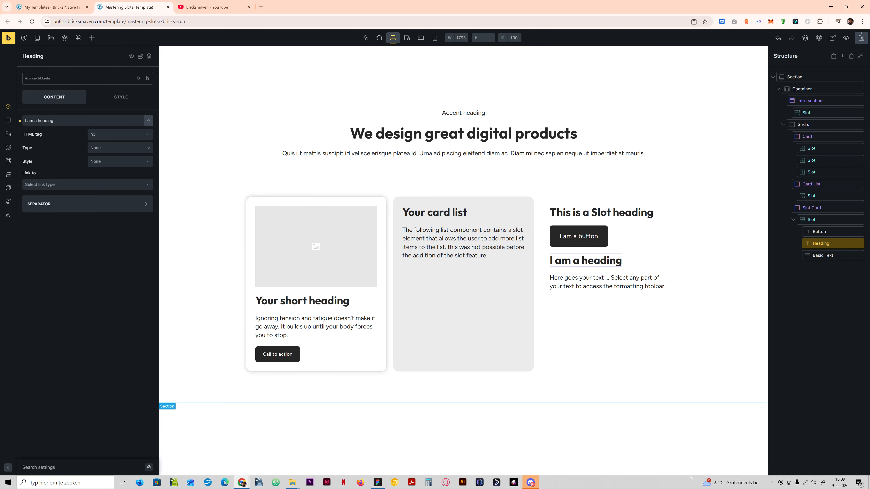
# Step: Review the actions available for the Card instance, and select the Slot Card instance
pyautogui.click(250, 211)
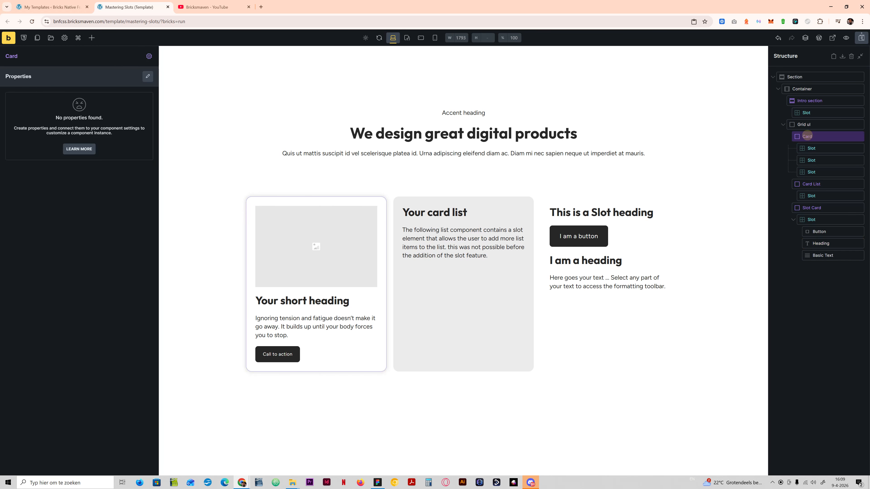
pyautogui.rightClick(808, 137)
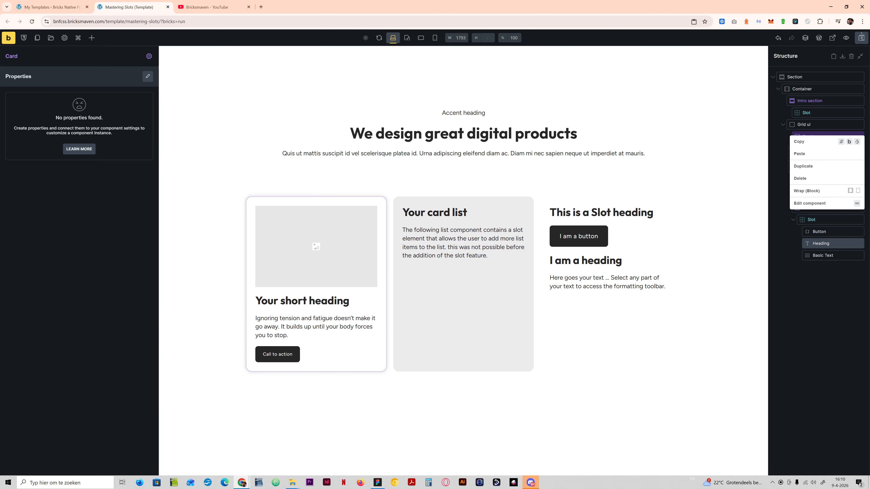
pyautogui.click(803, 281)
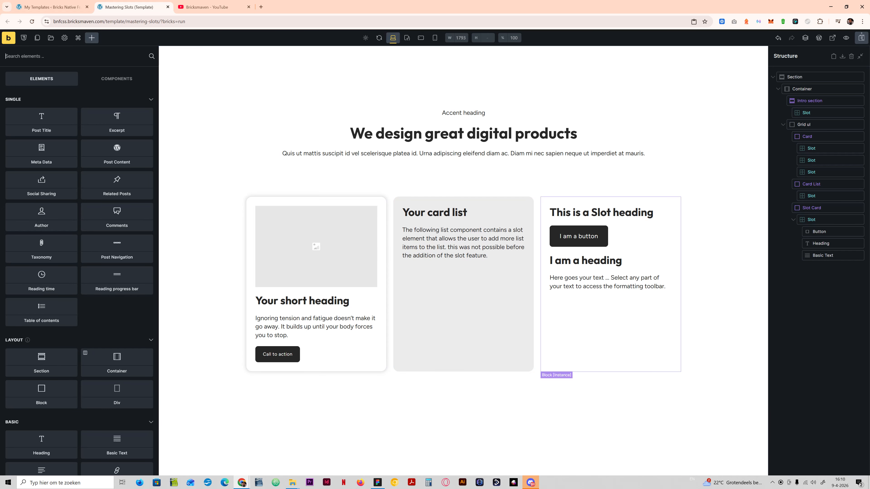
pyautogui.click(598, 237)
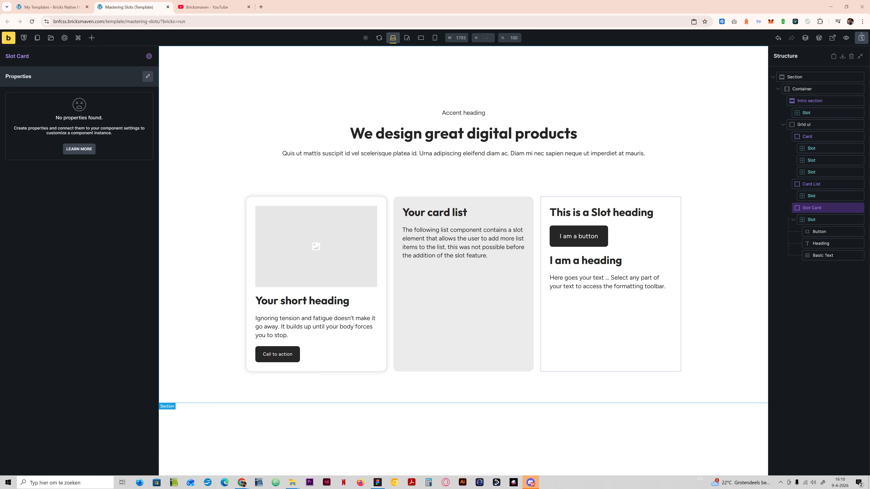
# Step: Insert the Media ul component into the slot of the Intro section
pyautogui.click(809, 101)
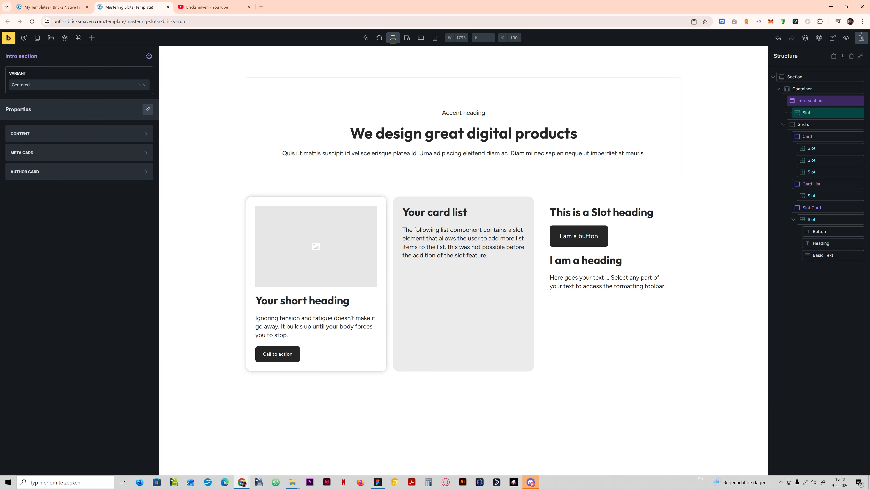
pyautogui.click(811, 113)
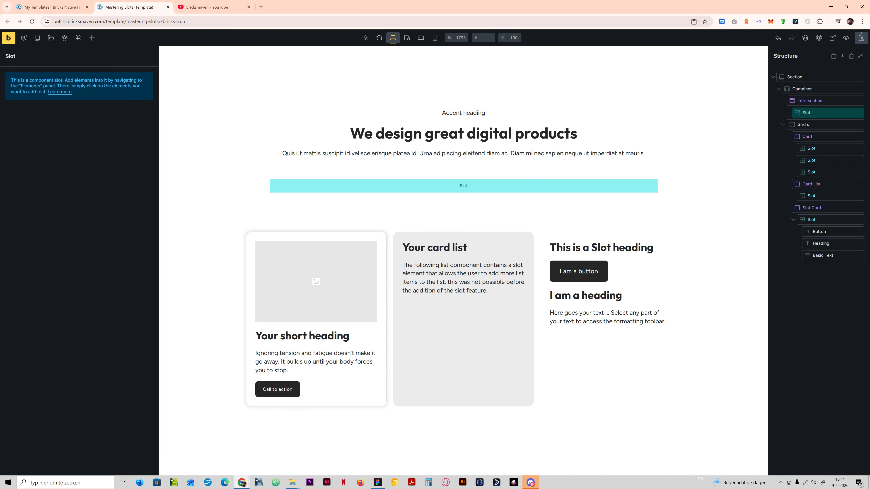
pyautogui.click(91, 38)
pyautogui.click(107, 79)
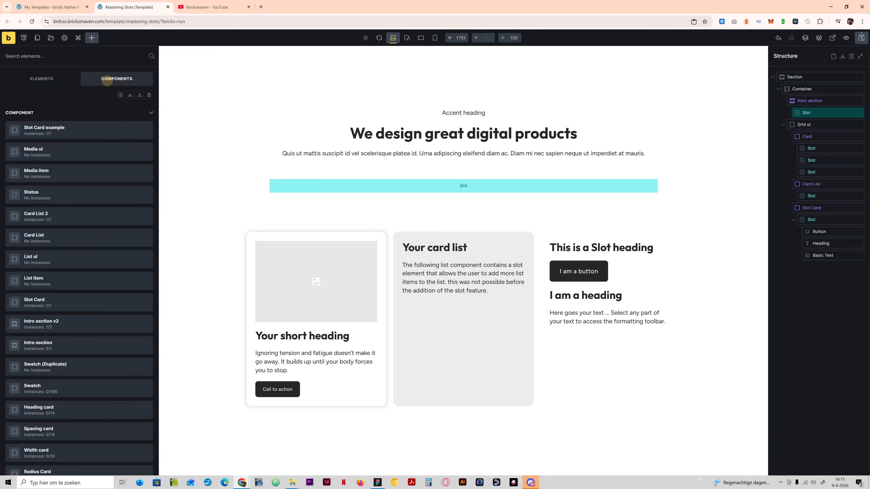
pyautogui.click(34, 150)
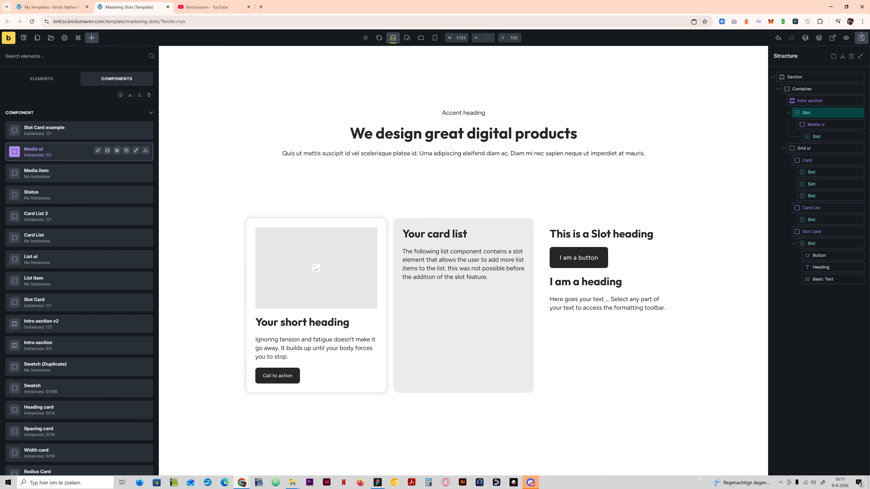
# Step: Inspect the nested Media ul component's definition, and select its slot on the page
pyautogui.click(817, 124)
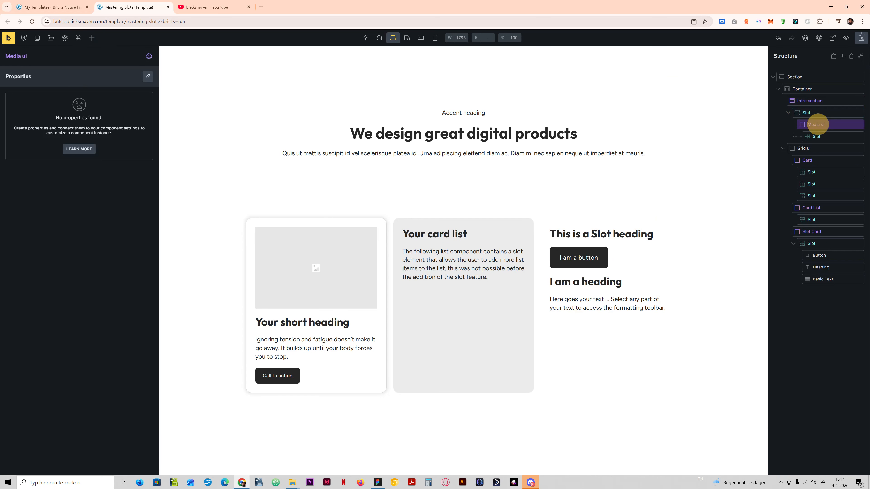
pyautogui.click(823, 136)
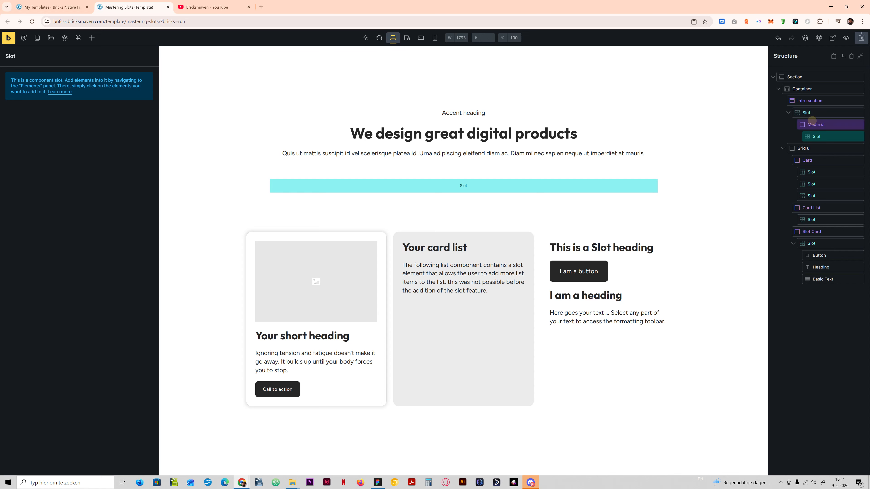
pyautogui.click(813, 124)
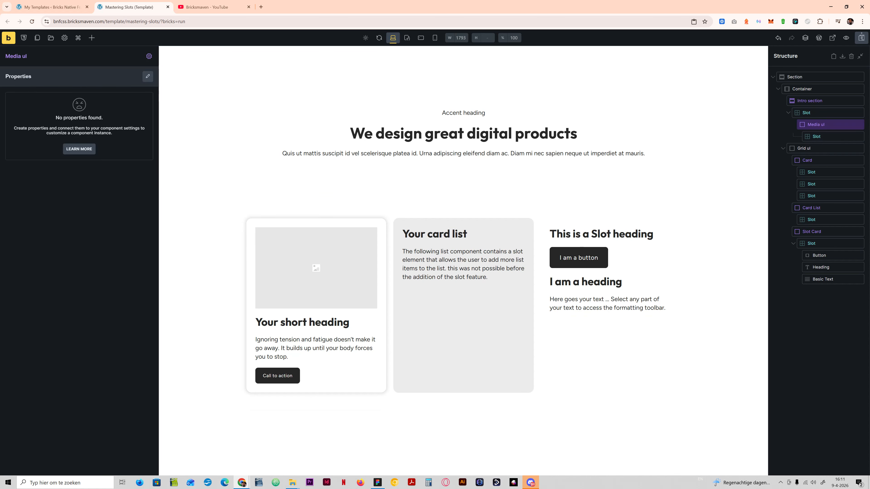
pyautogui.click(149, 56)
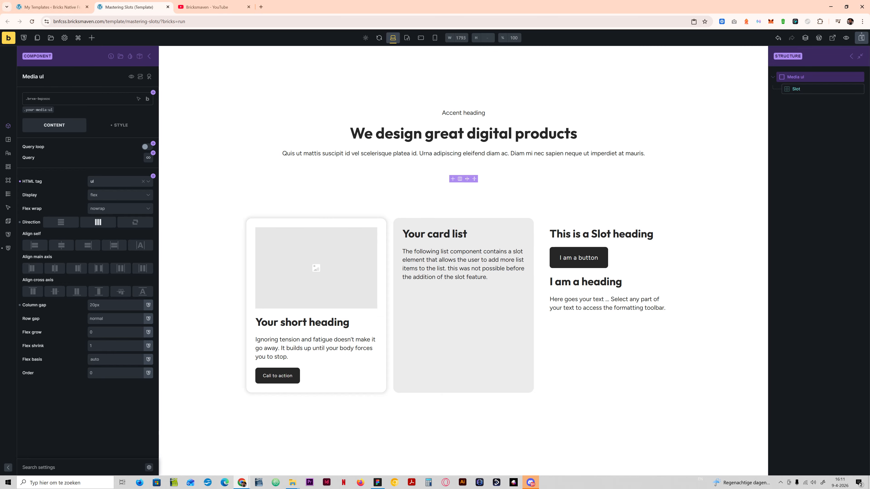
pyautogui.click(150, 56)
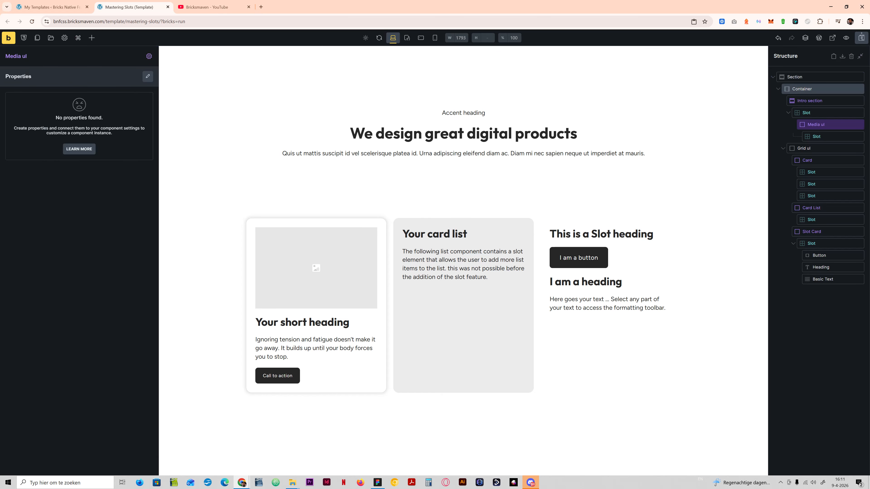
pyautogui.click(817, 133)
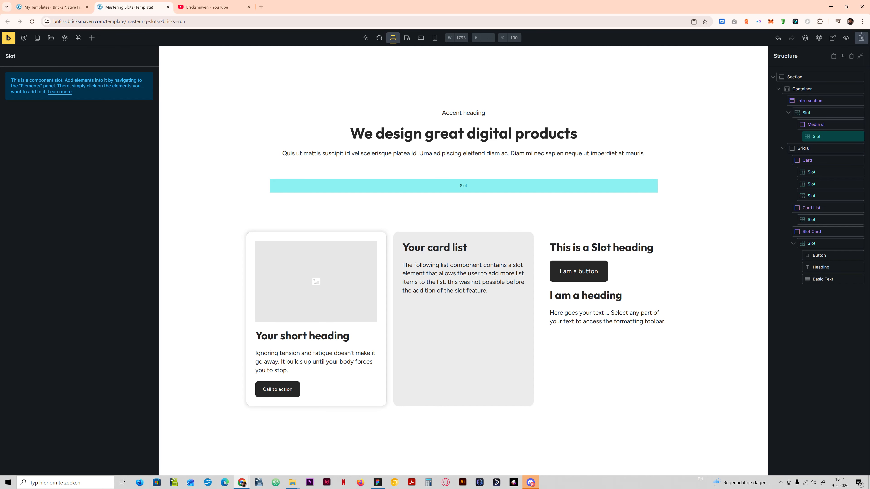
# Step: Insert the Media item component into the slot of the Media ul in the Intro section
pyautogui.click(92, 37)
pyautogui.click(99, 80)
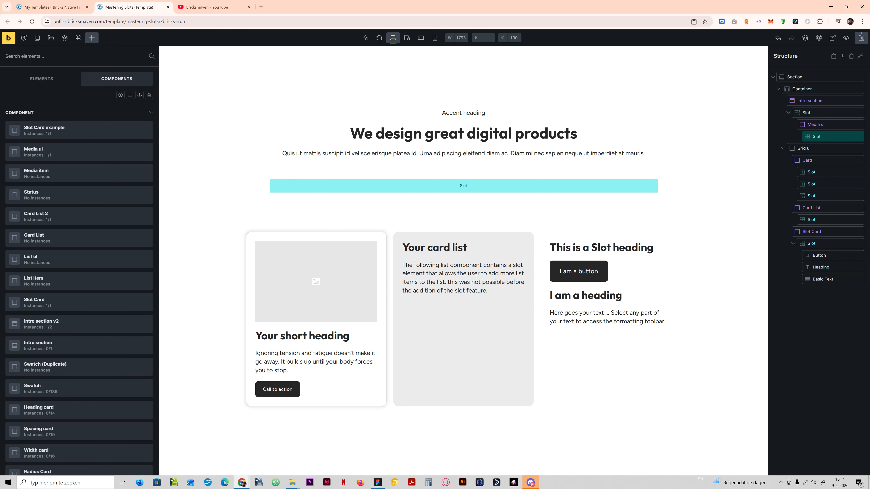
pyautogui.click(45, 171)
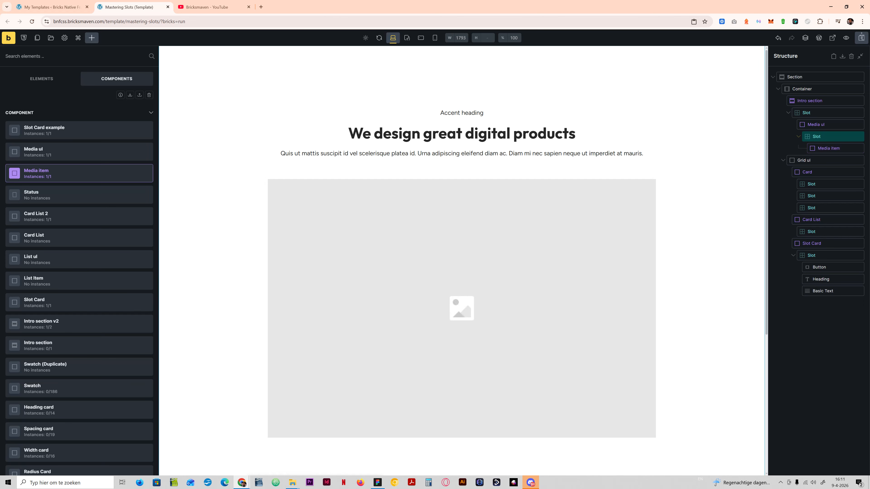
pyautogui.scroll(-4, 462, 261)
pyautogui.scroll(2, 462, 260)
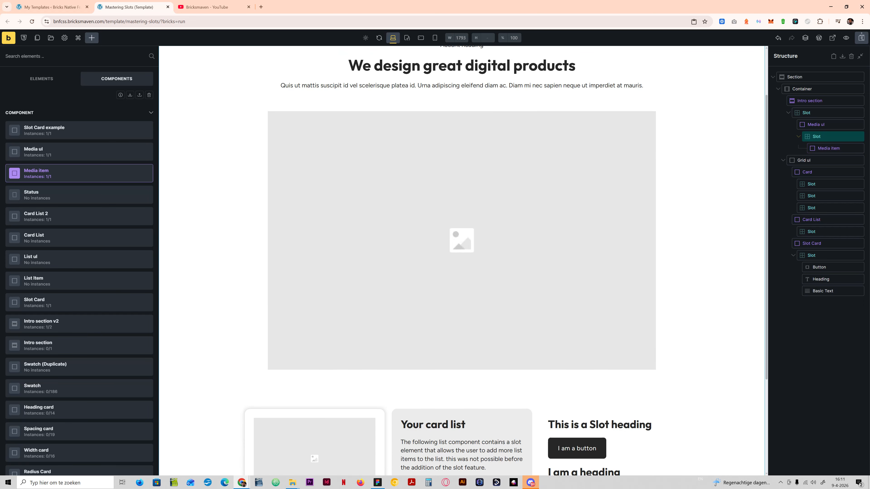
pyautogui.scroll(2, 461, 261)
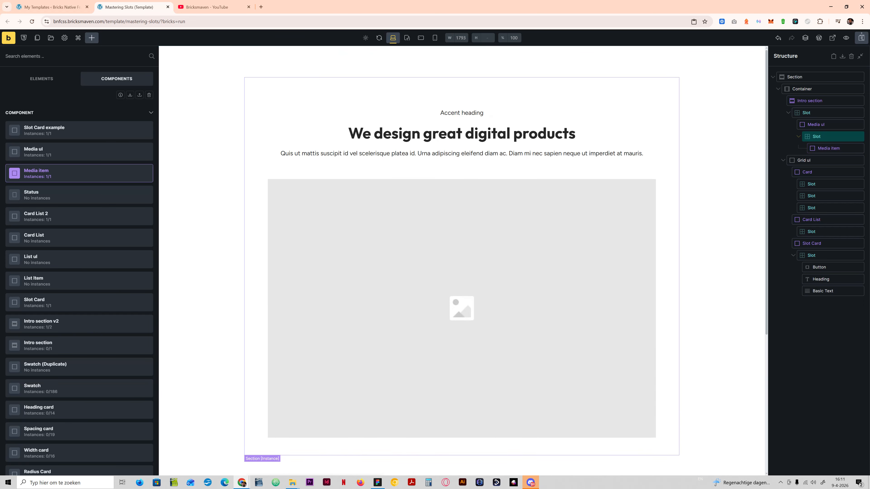
pyautogui.scroll(-3, 462, 261)
pyautogui.scroll(2, 462, 261)
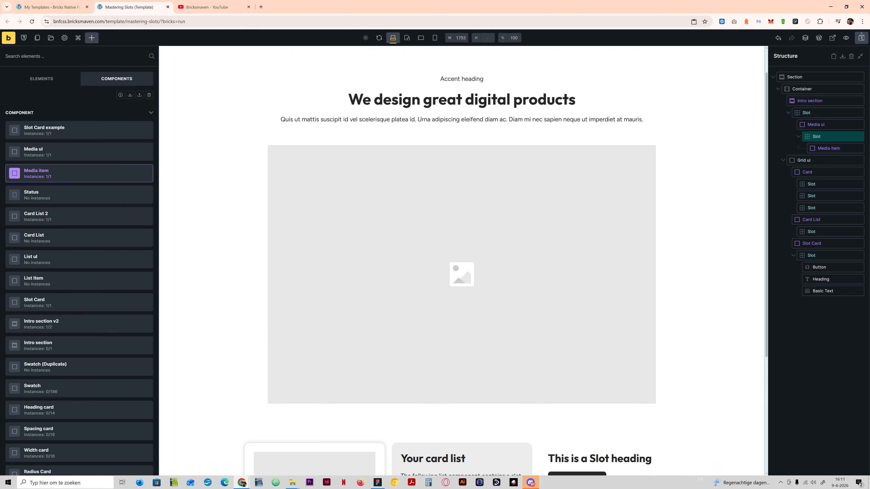
pyautogui.scroll(-5, 462, 260)
pyautogui.scroll(5, 462, 260)
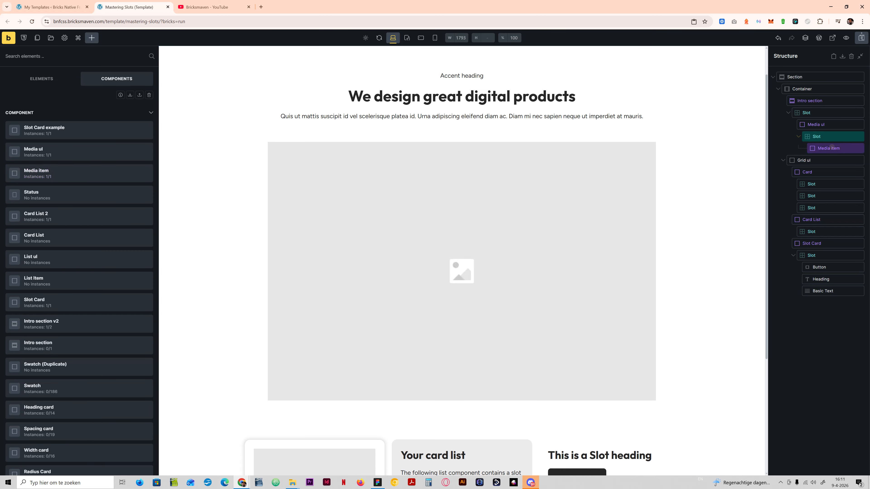
# Step: Duplicate the Media item until the Media ul's slot holds four of them
pyautogui.rightClick(832, 148)
pyautogui.click(822, 177)
pyautogui.rightClick(829, 148)
pyautogui.click(822, 177)
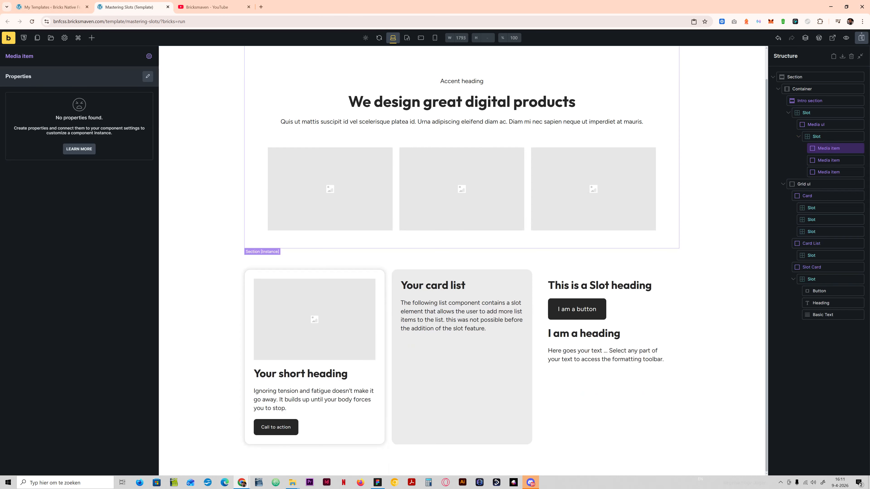
pyautogui.scroll(1, 342, 275)
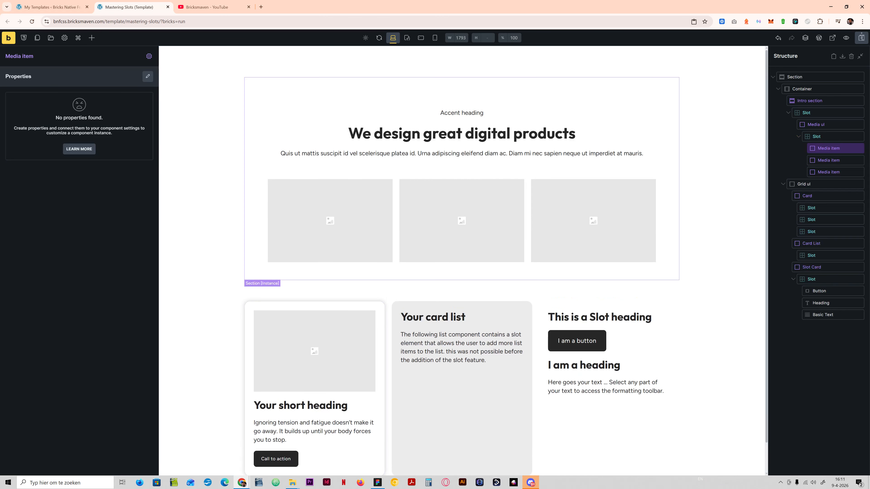
pyautogui.rightClick(829, 148)
pyautogui.click(822, 177)
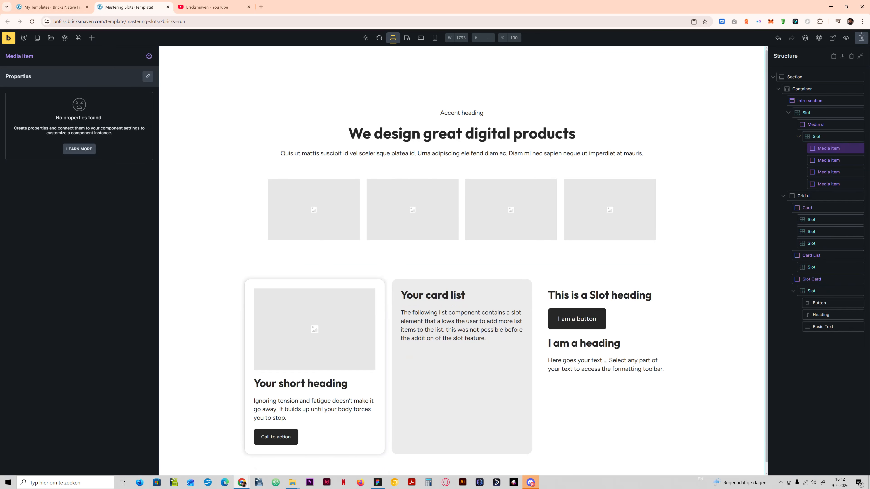
pyautogui.rightClick(829, 148)
pyautogui.click(822, 154)
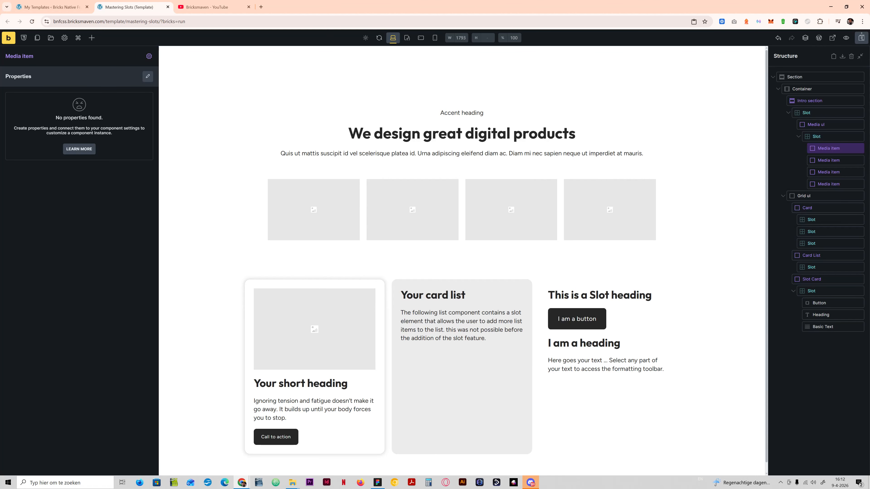
# Step: Inspect the Media ul component's definition and return to the template structure
pyautogui.click(829, 125)
pyautogui.click(149, 57)
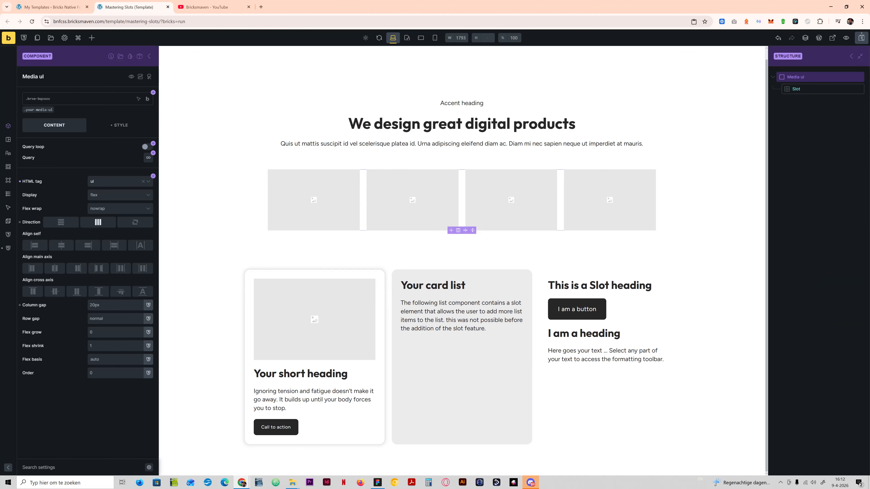
pyautogui.click(851, 56)
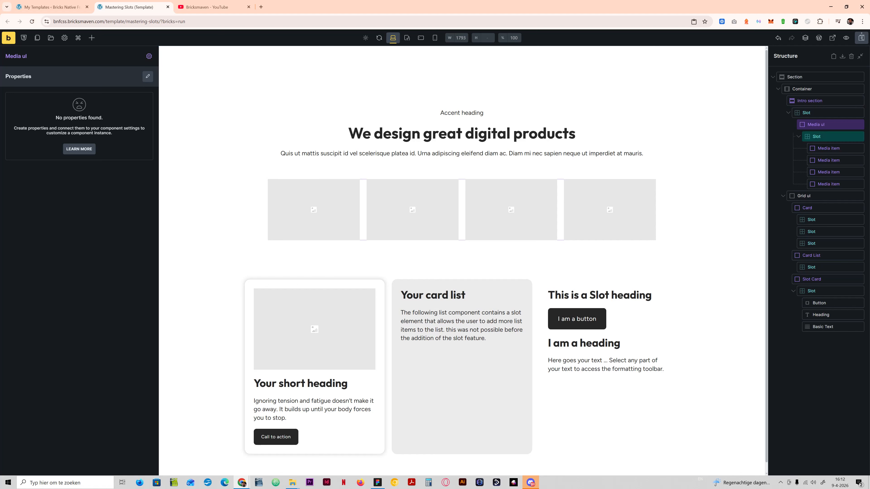
# Step: Add a Video element to the Media ul's slot after the four Media items
pyautogui.click(831, 136)
pyautogui.click(92, 37)
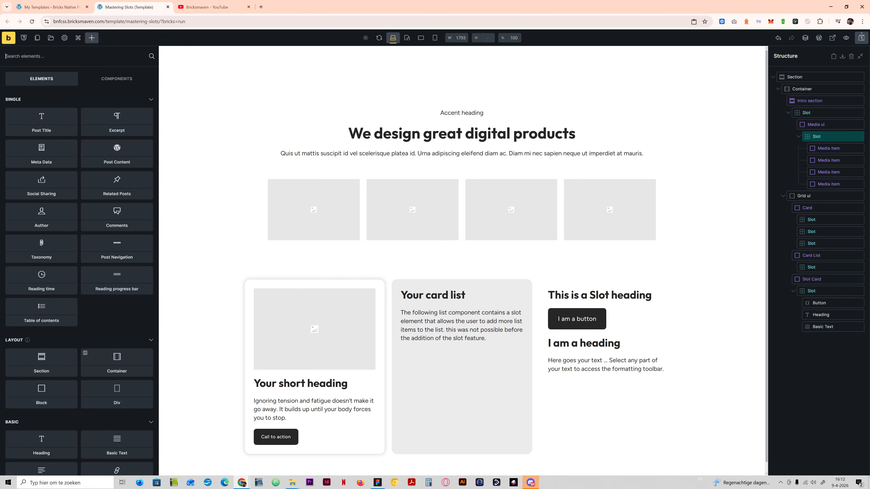
pyautogui.scroll(-7, 79, 274)
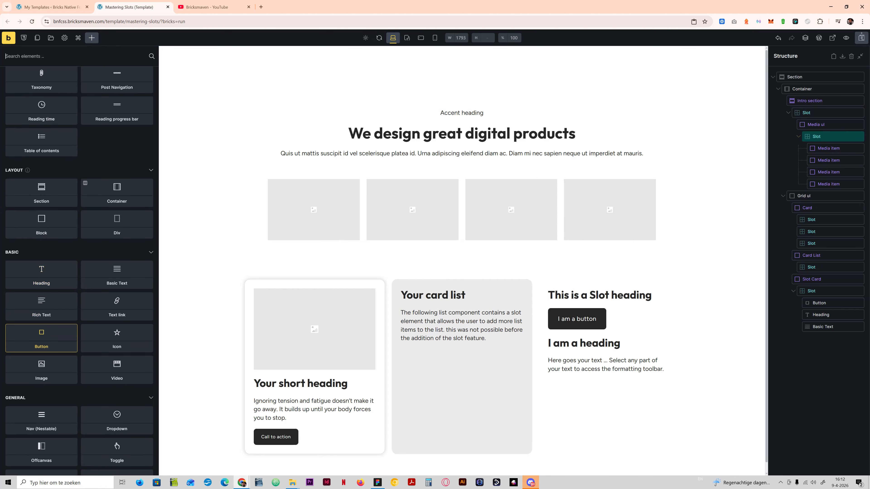
pyautogui.scroll(-1, 78, 274)
pyautogui.click(108, 268)
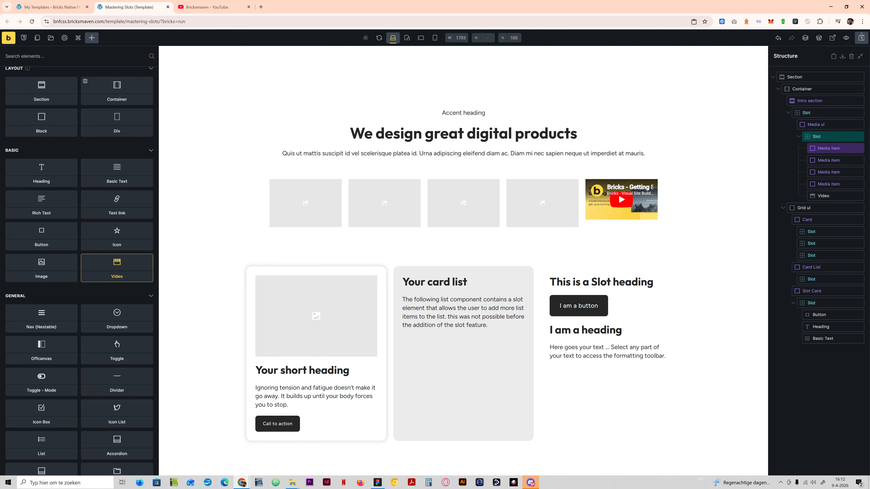
# Step: Move the Video out of the Media ul so it sits above it in the Intro section's slot
pyautogui.moveTo(823, 195); pyautogui.dragTo(815, 134)
pyautogui.scroll(-5, 672, 240)
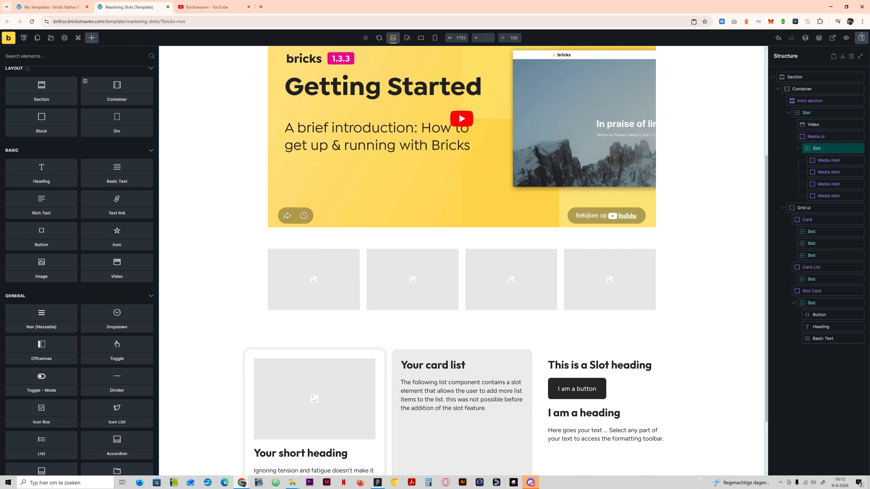
pyautogui.scroll(5, 462, 261)
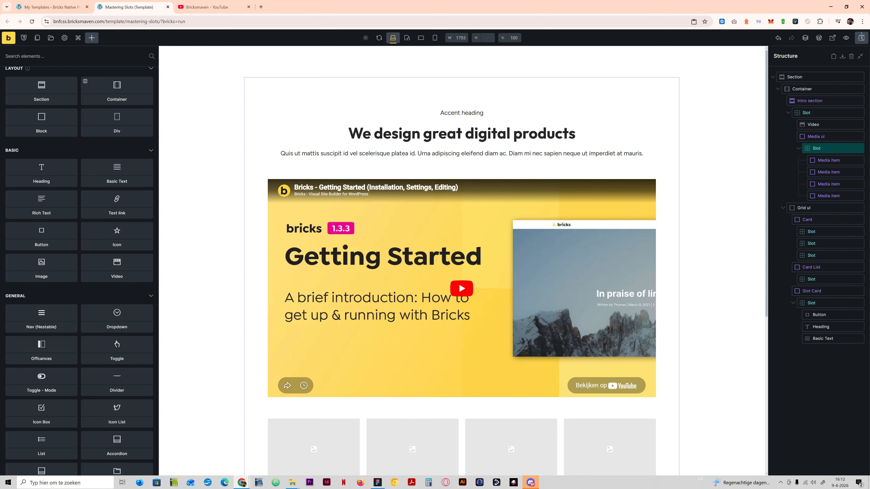
pyautogui.scroll(-3, 462, 261)
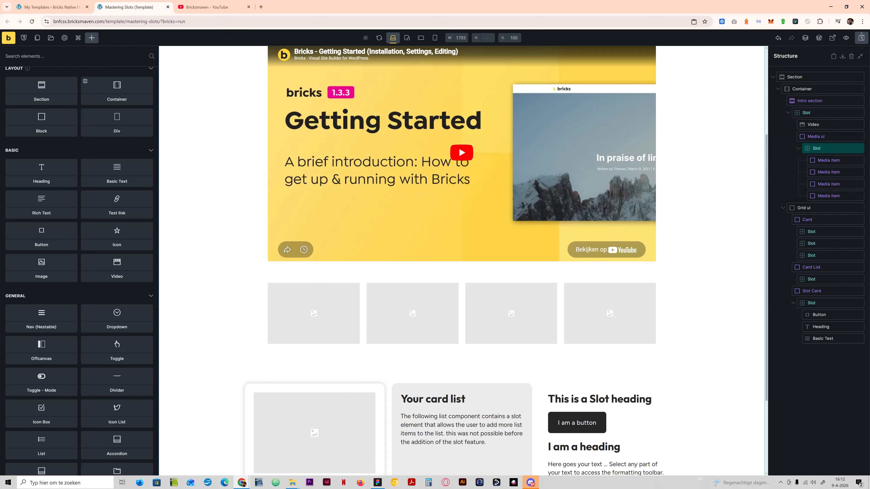
pyautogui.scroll(3, 461, 261)
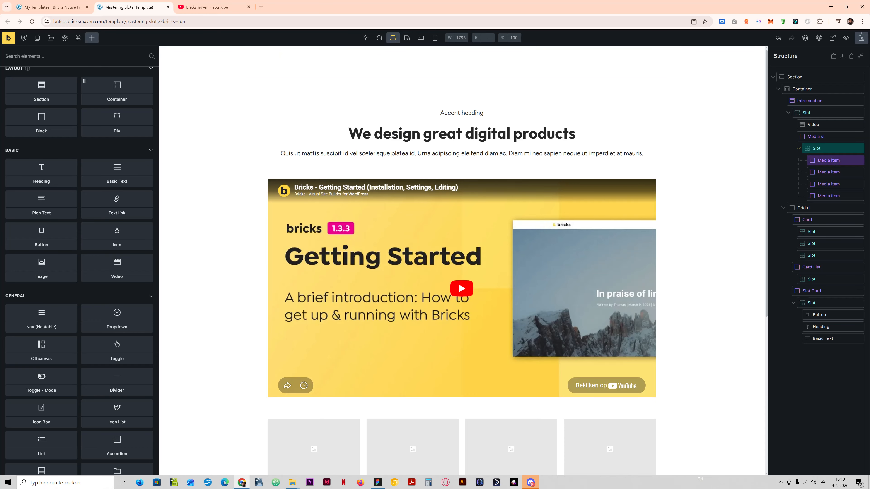
# Step: Delete the Video from the Intro section's slot and the third Media item from the Media ul's slot
pyautogui.rightClick(819, 124)
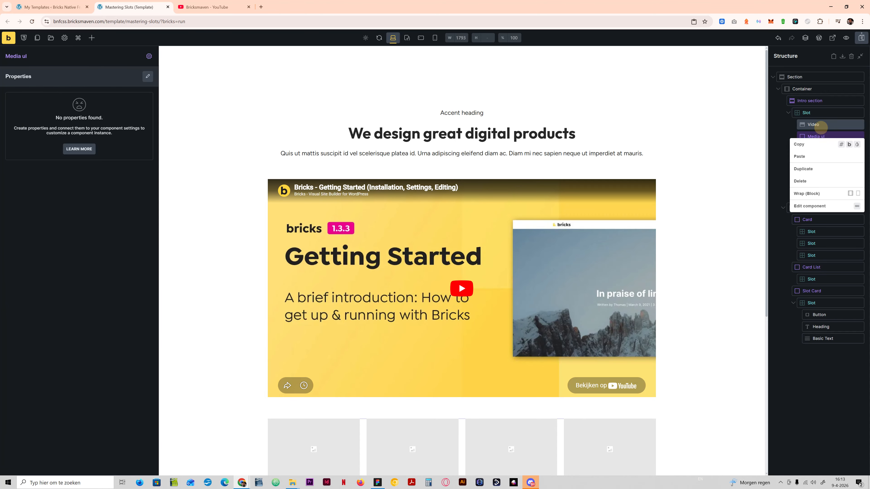
pyautogui.click(805, 168)
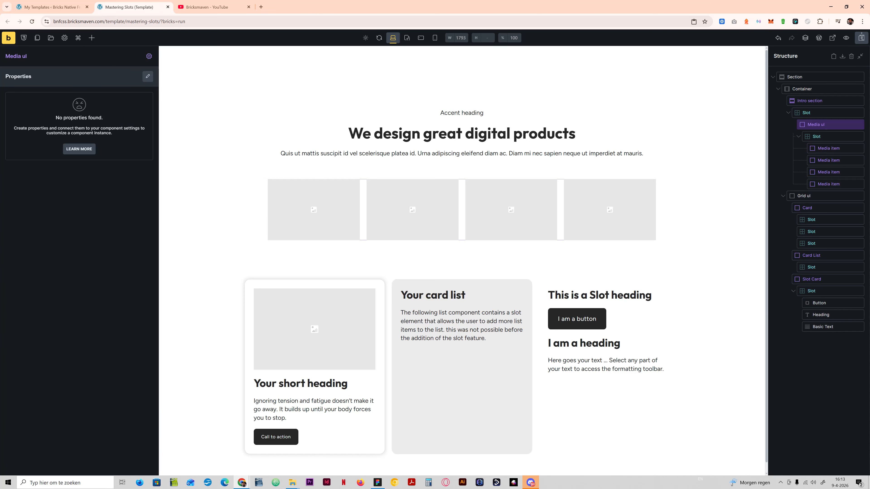
pyautogui.rightClick(830, 172)
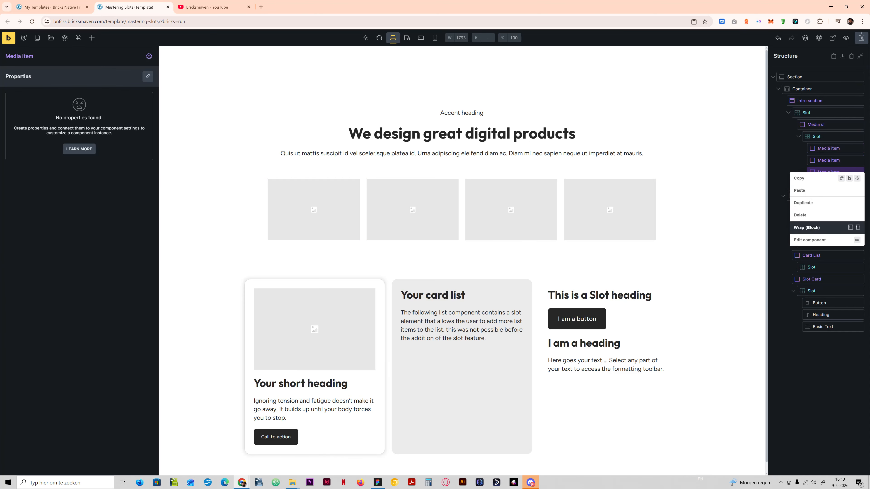
pyautogui.click(800, 214)
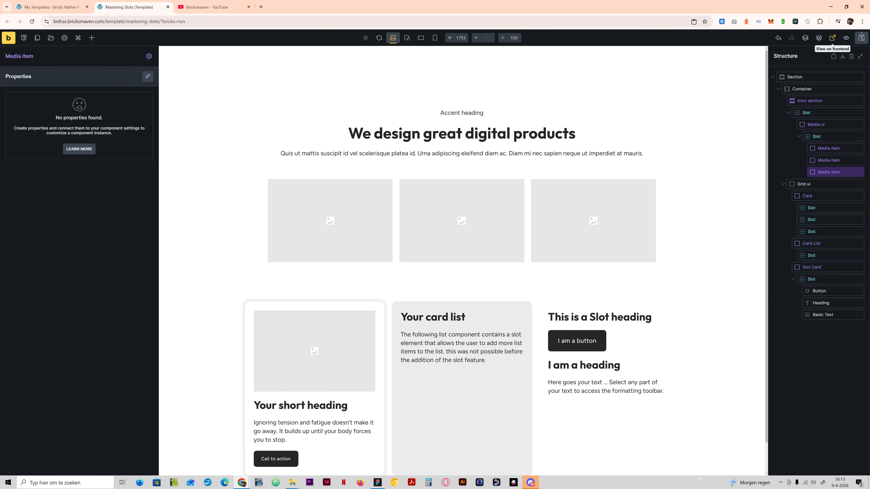
# Step: View the Mastering Slots template on the frontend and compare it with the builder version
pyautogui.click(832, 38)
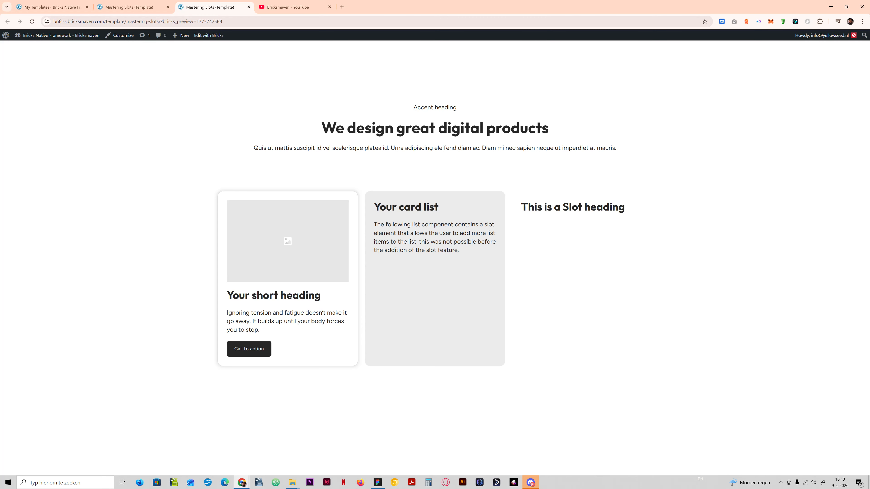
pyautogui.click(130, 6)
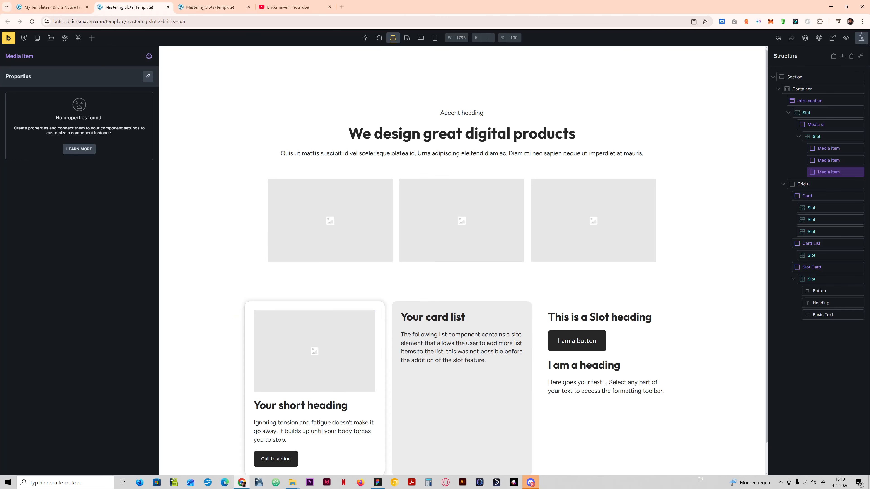
pyautogui.hotkey('ctrl', 'Tab')
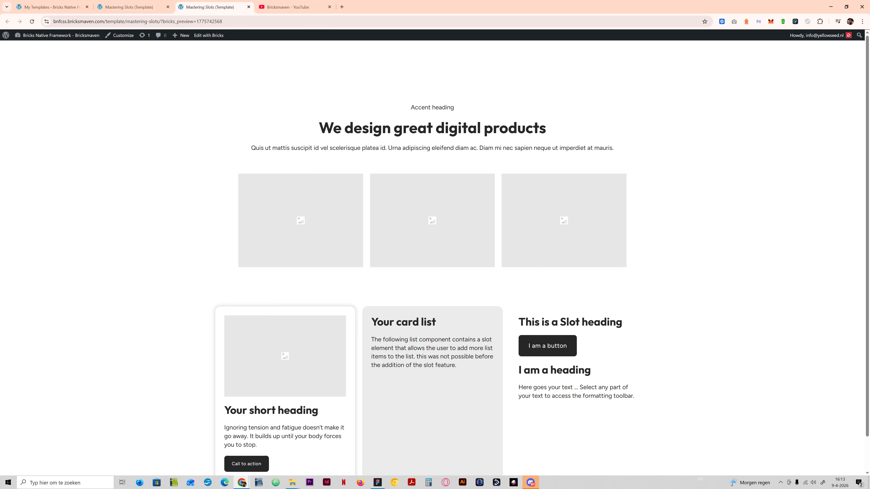
# Step: Inspect the media list's ul and li markup in the browser's developer tools, close them, and return to the builder
pyautogui.hotkey('ctrl', 'shift', 'c')
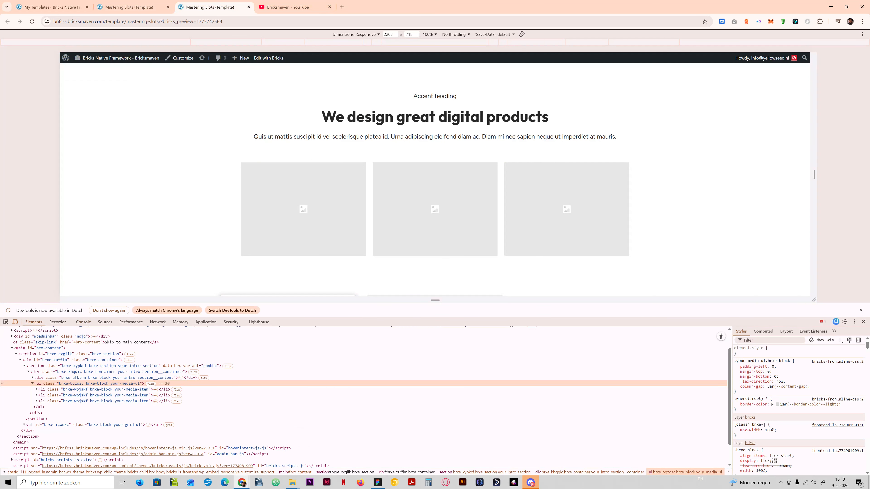
pyautogui.click(33, 383)
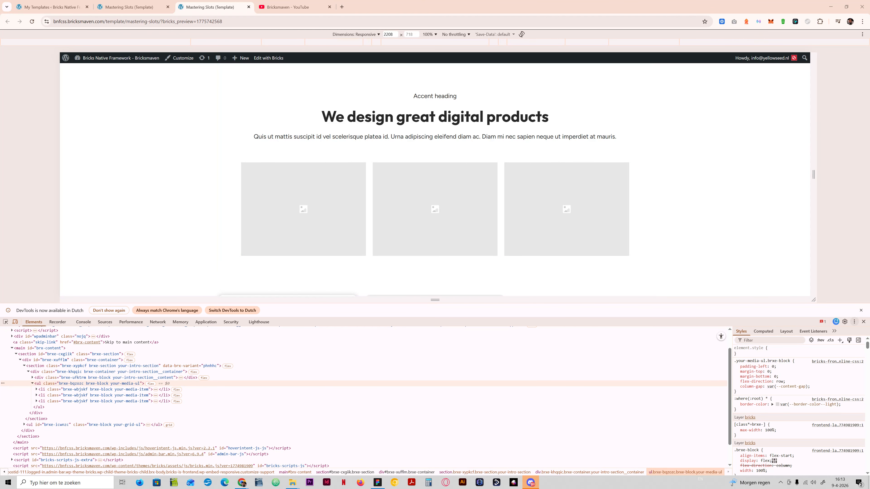
pyautogui.click(863, 322)
pyautogui.click(130, 7)
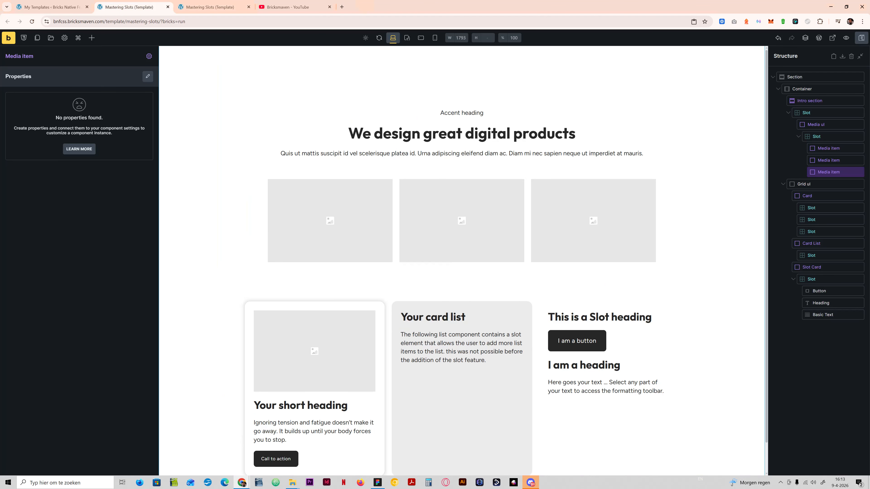
# Step: Inspect the Media item component's definition and return to the template structure
pyautogui.scroll(-1, 462, 261)
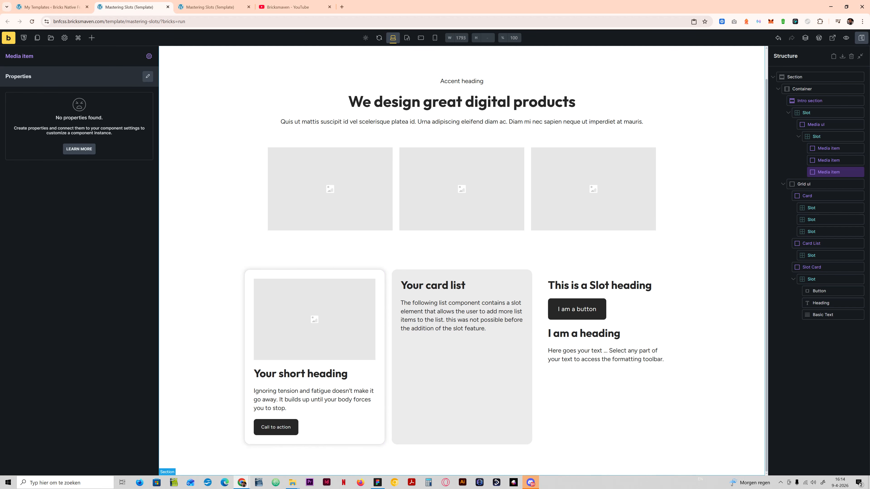
pyautogui.click(150, 56)
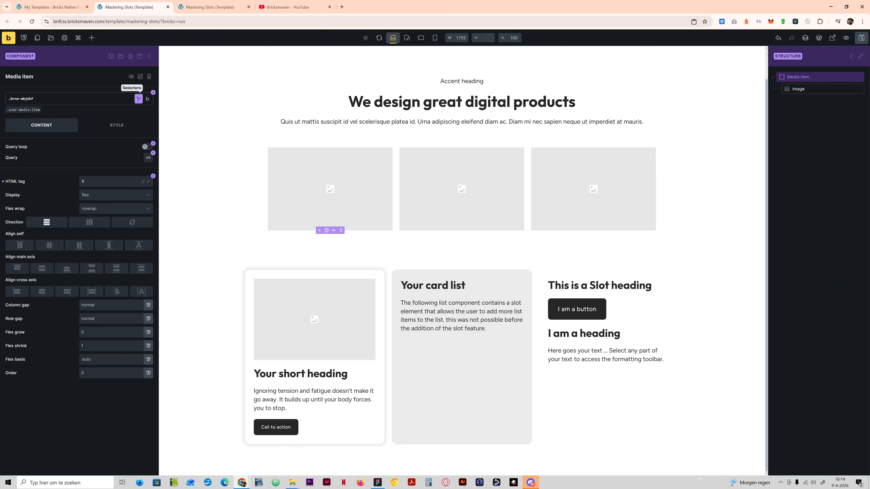
pyautogui.click(149, 56)
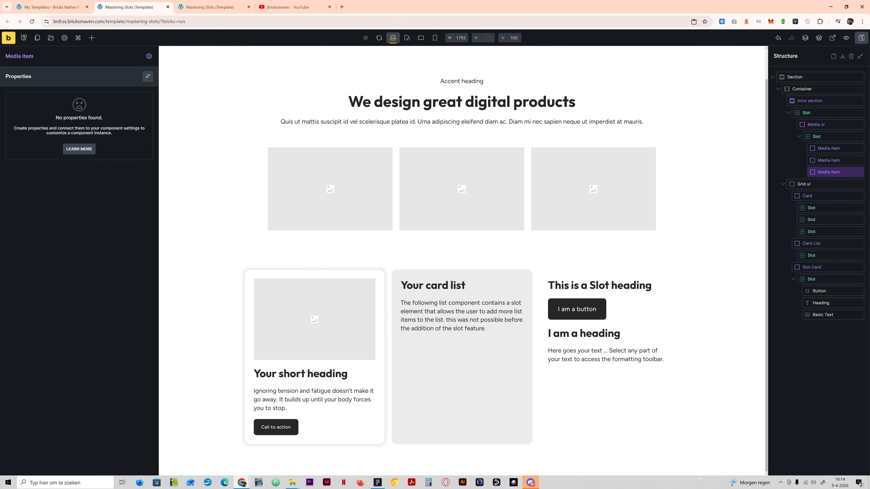
# Step: Check where each of the Card's three slots sits on the page, ending with the second slot selected
pyautogui.click(815, 220)
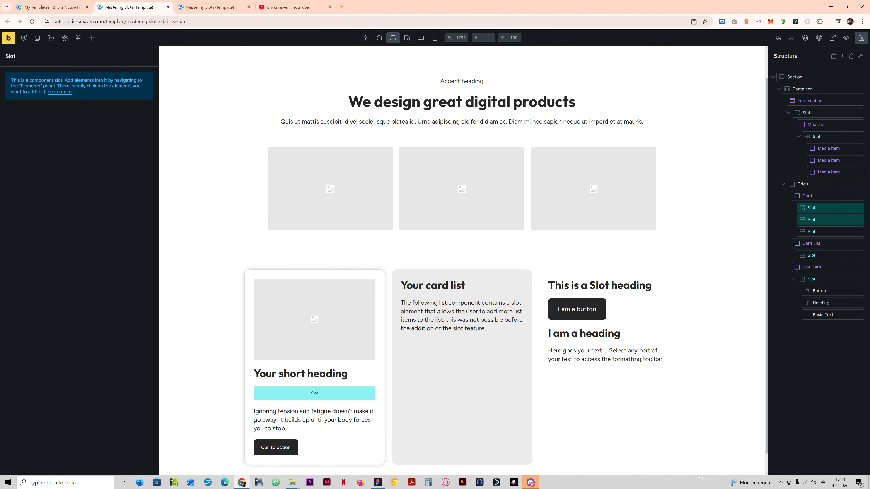
pyautogui.click(816, 232)
pyautogui.click(819, 208)
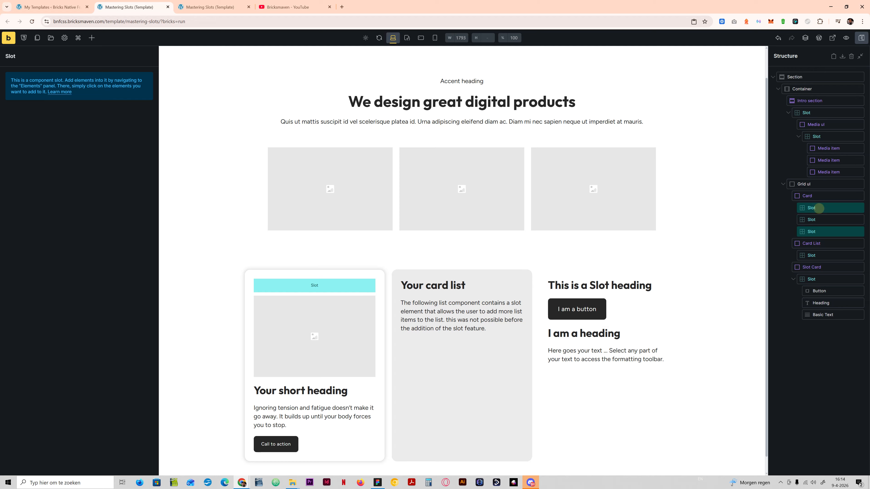
pyautogui.click(815, 220)
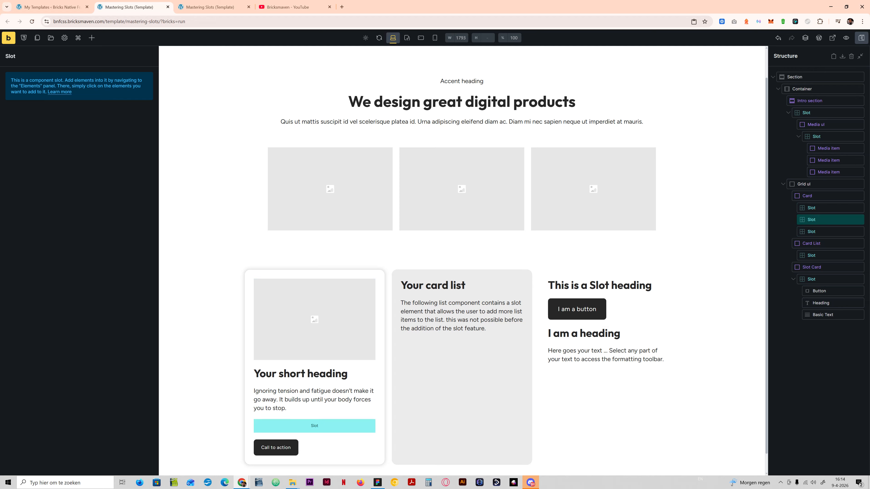
# Step: Add the Status component to the Card's third slot
pyautogui.click(822, 232)
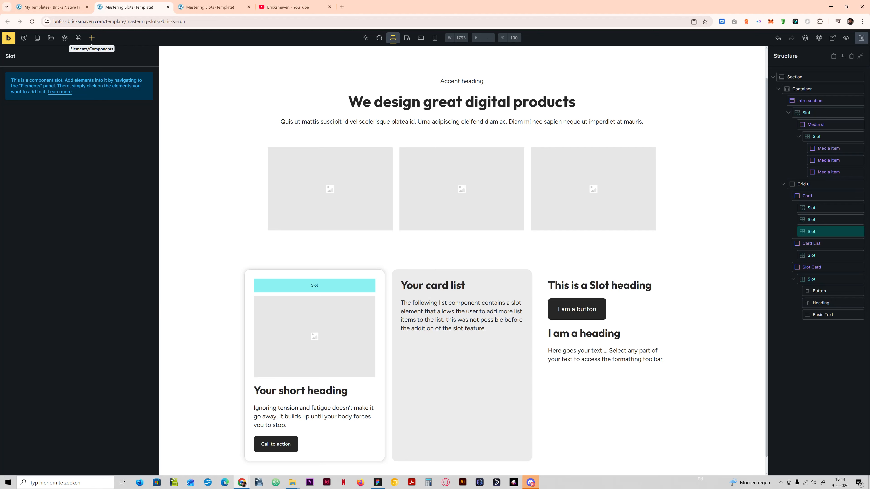
pyautogui.click(91, 37)
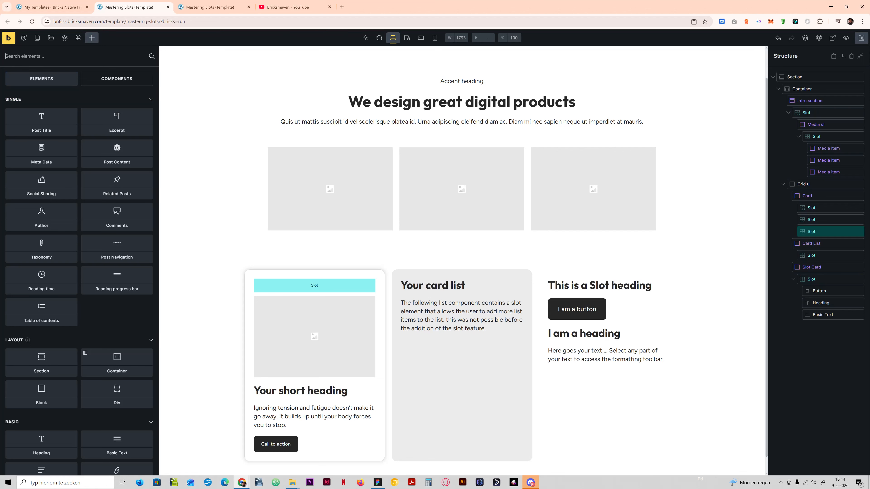
pyautogui.click(104, 79)
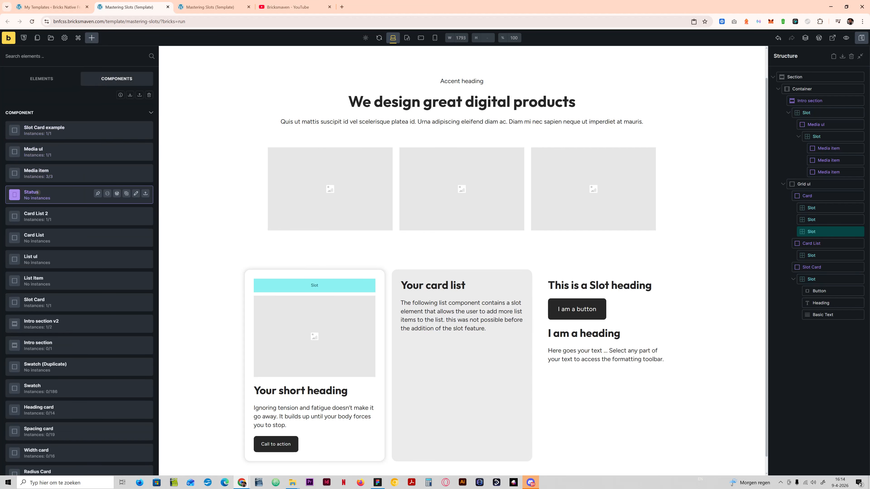
pyautogui.click(38, 192)
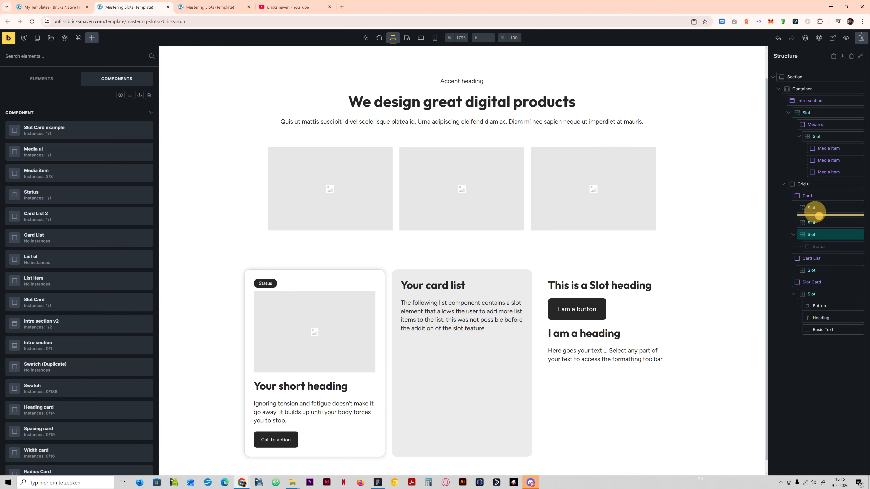
# Step: Move the Status instance into the Card's first slot and back into its third slot
pyautogui.moveTo(819, 244); pyautogui.dragTo(820, 213)
pyautogui.scroll(-1, 462, 260)
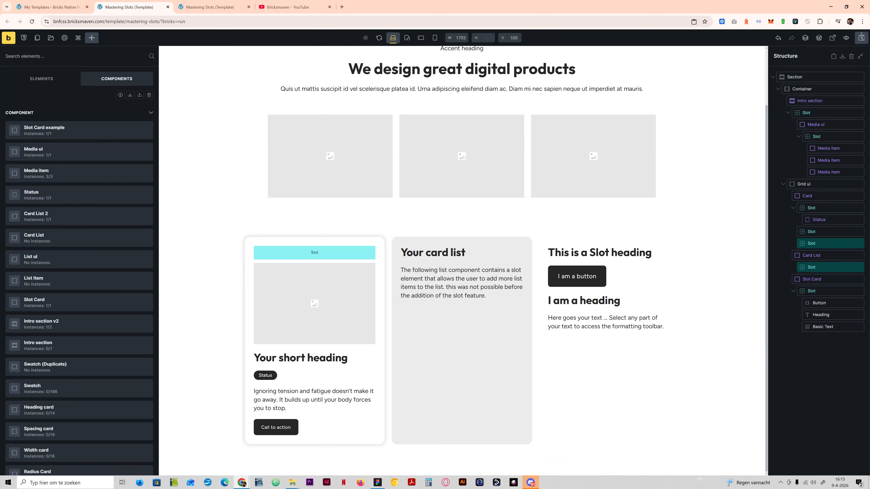
pyautogui.moveTo(817, 219); pyautogui.dragTo(826, 245)
# Step: Add a Reading time element to the Card's first slot and move it into the second slot
pyautogui.click(825, 207)
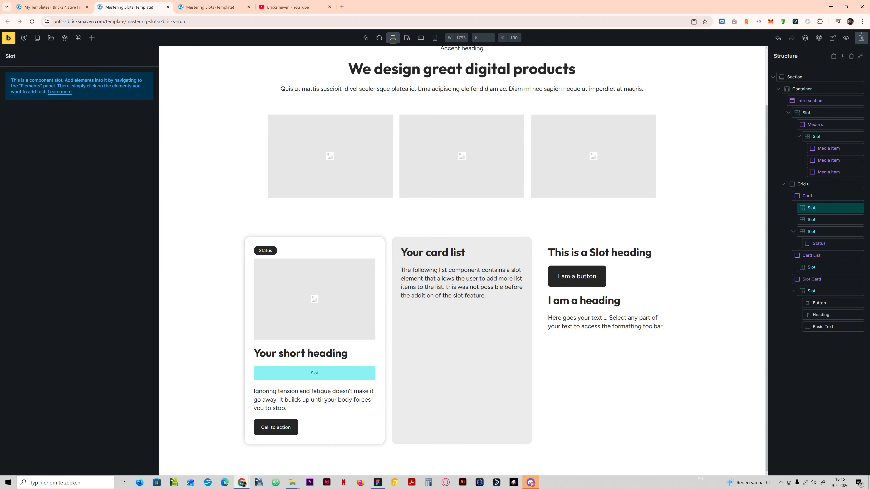
pyautogui.click(92, 38)
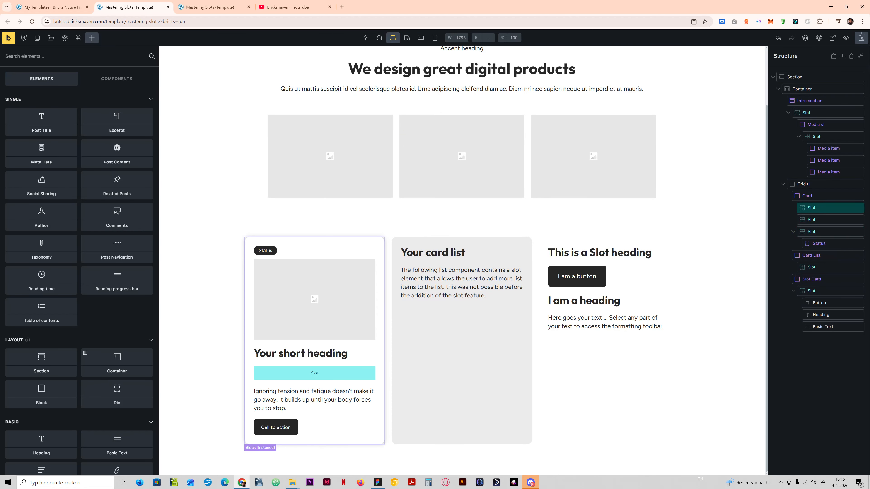
pyautogui.write('read')
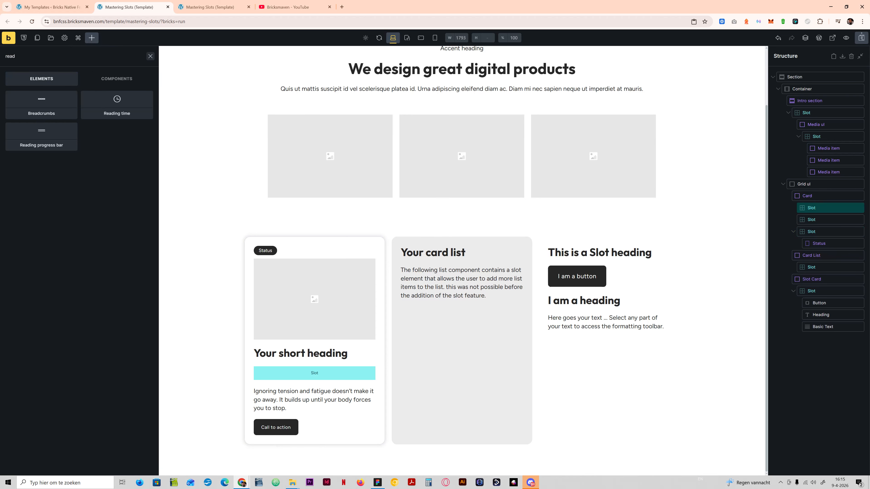
pyautogui.click(117, 104)
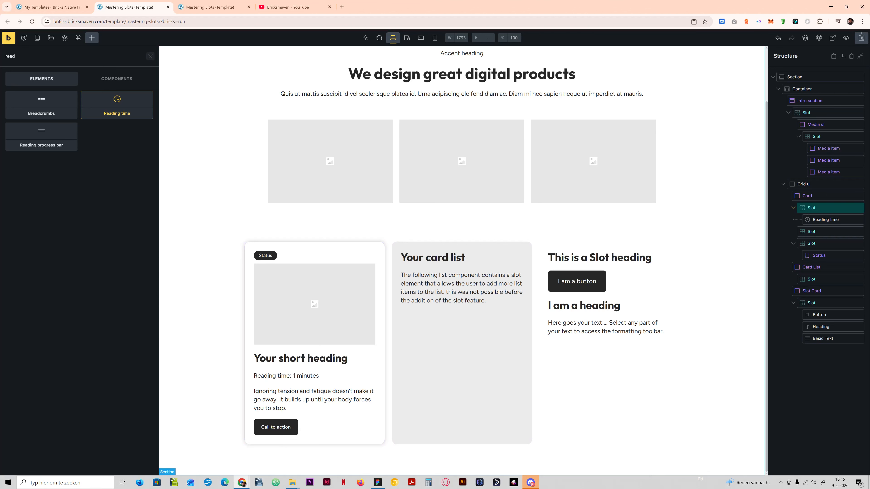
pyautogui.moveTo(825, 220); pyautogui.dragTo(823, 240)
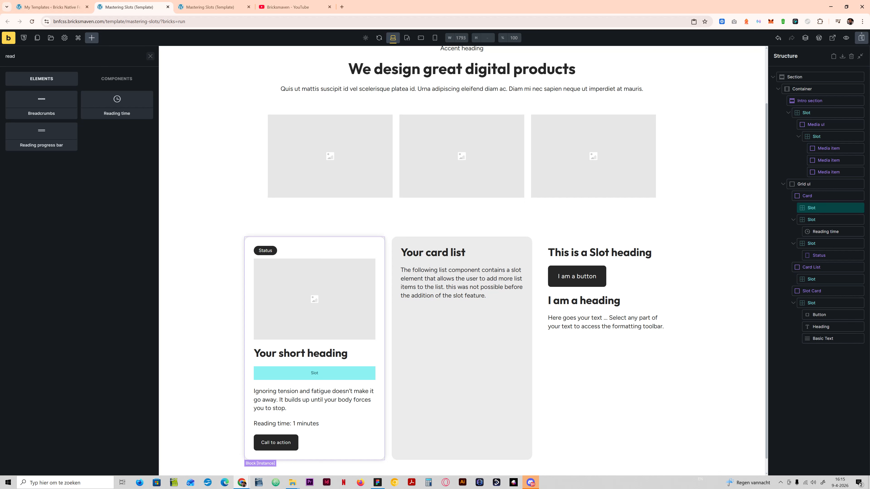
pyautogui.click(807, 195)
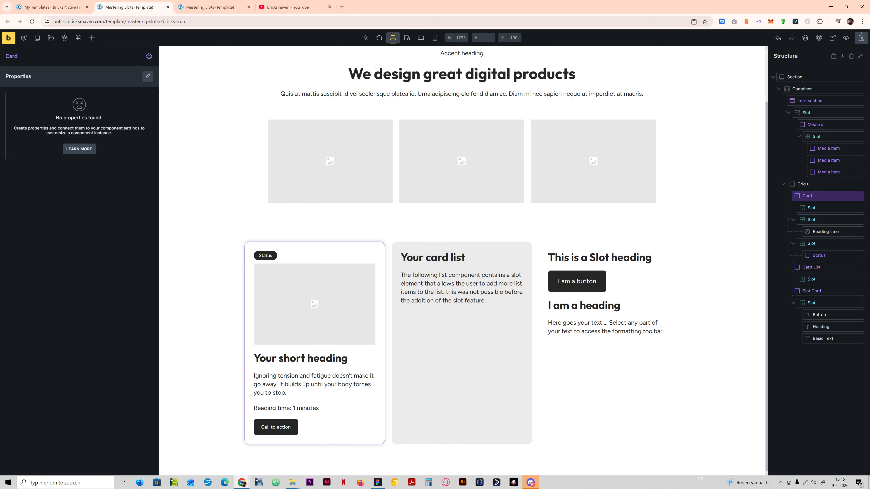
pyautogui.click(804, 184)
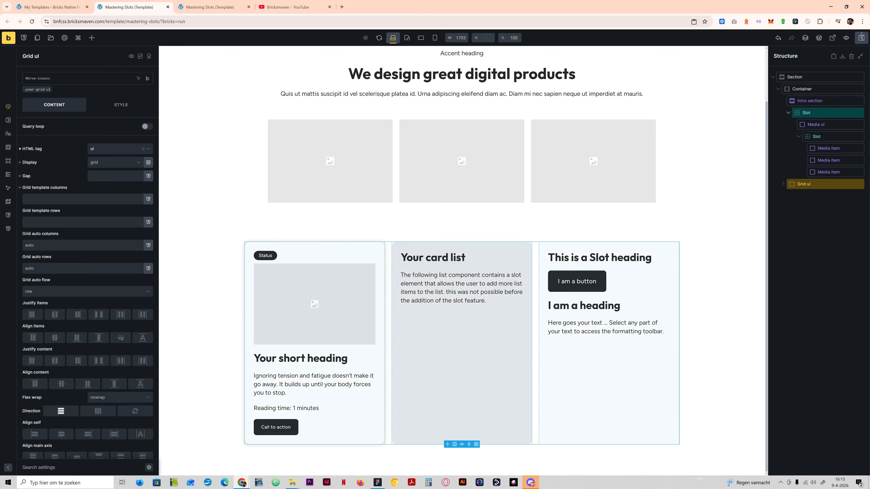
pyautogui.click(315, 360)
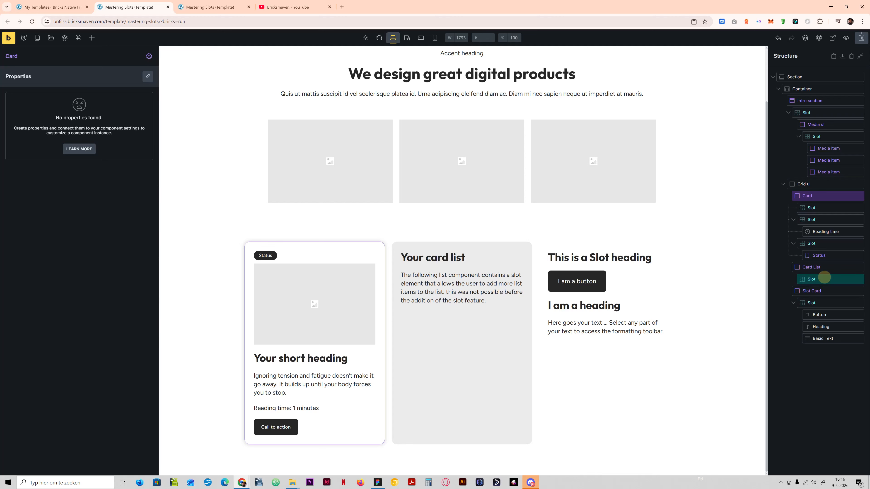
# Step: Add the List ul component to the Card List's slot
pyautogui.click(824, 278)
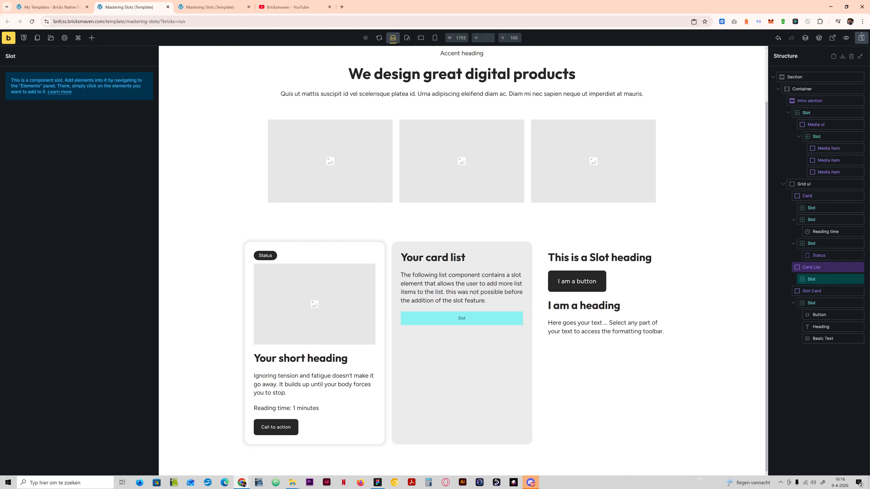
pyautogui.click(817, 267)
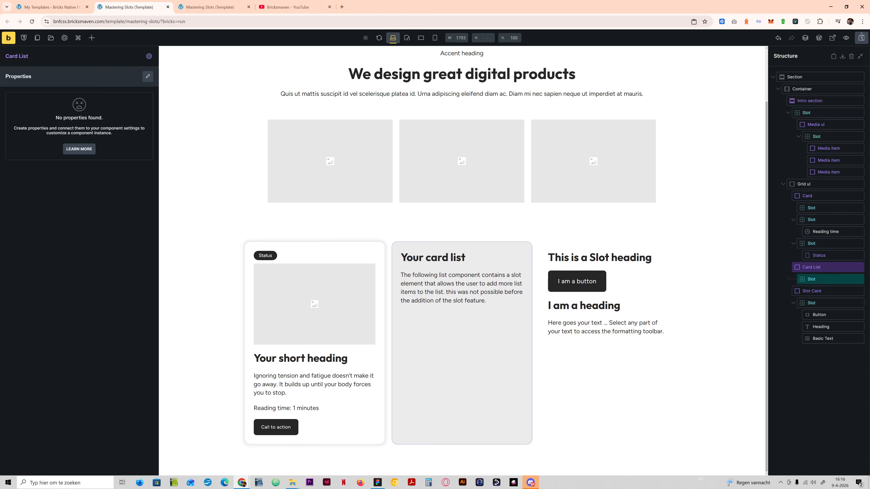
pyautogui.click(817, 279)
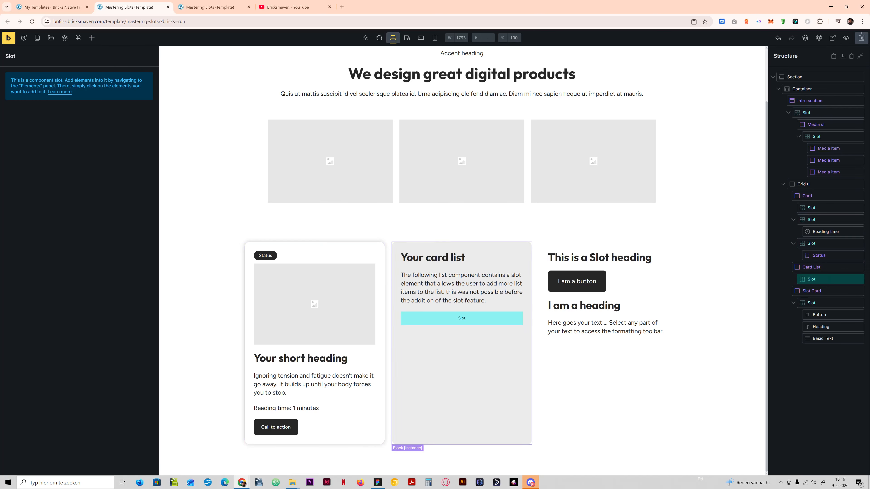
pyautogui.click(91, 38)
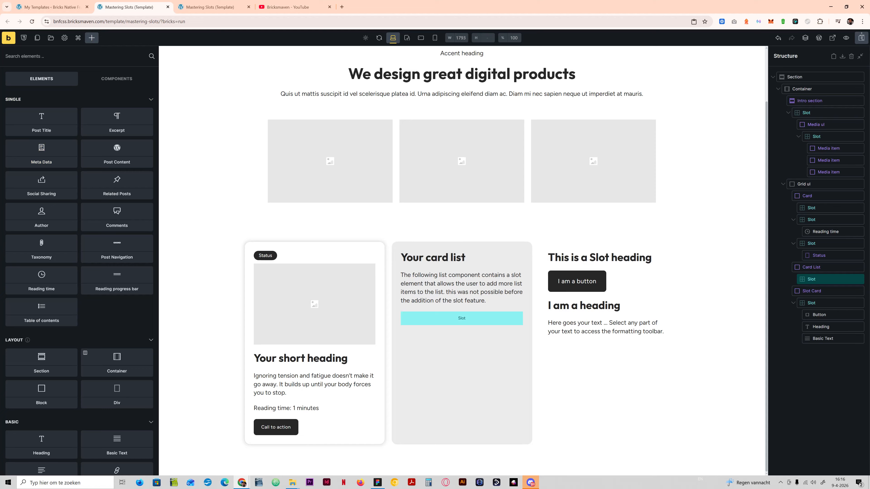
pyautogui.click(117, 78)
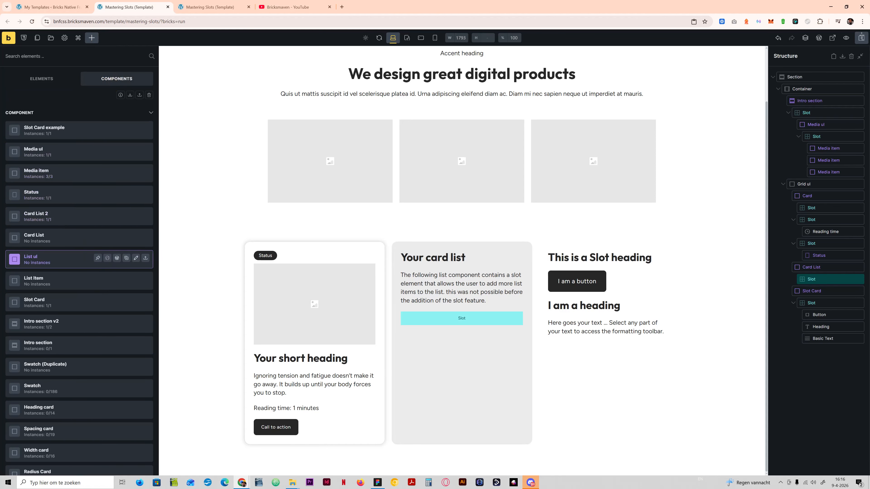
pyautogui.click(65, 261)
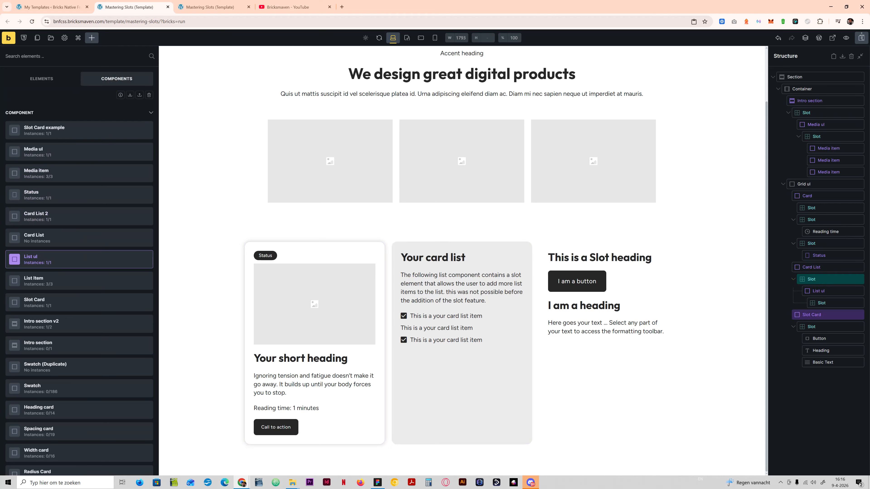
# Step: Inspect the List ul component's definition and its first List Item, and return to the template structure
pyautogui.click(829, 291)
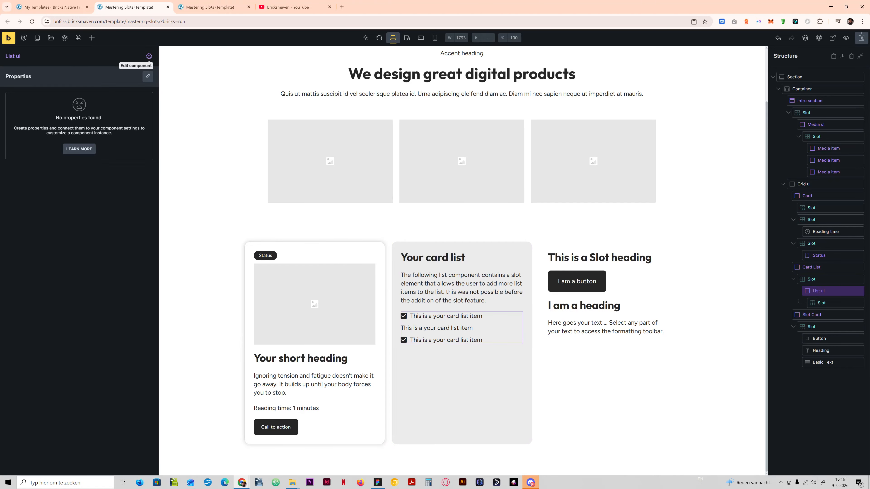
pyautogui.click(149, 56)
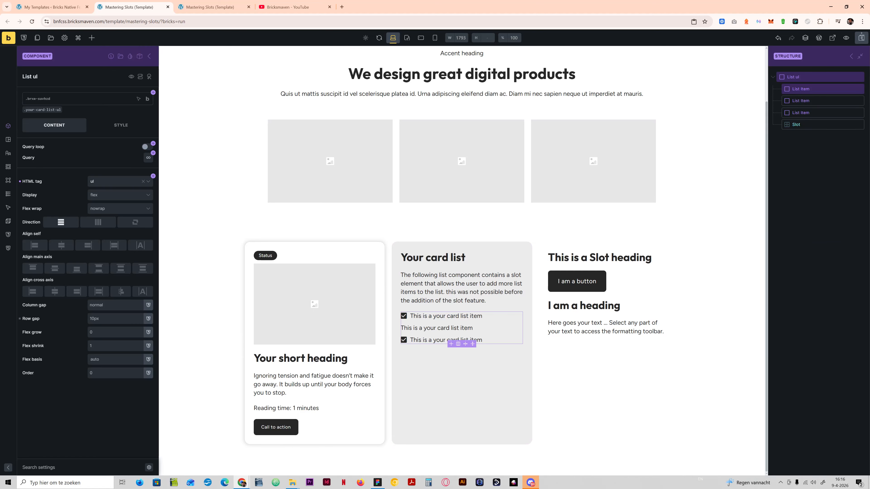
pyautogui.click(798, 89)
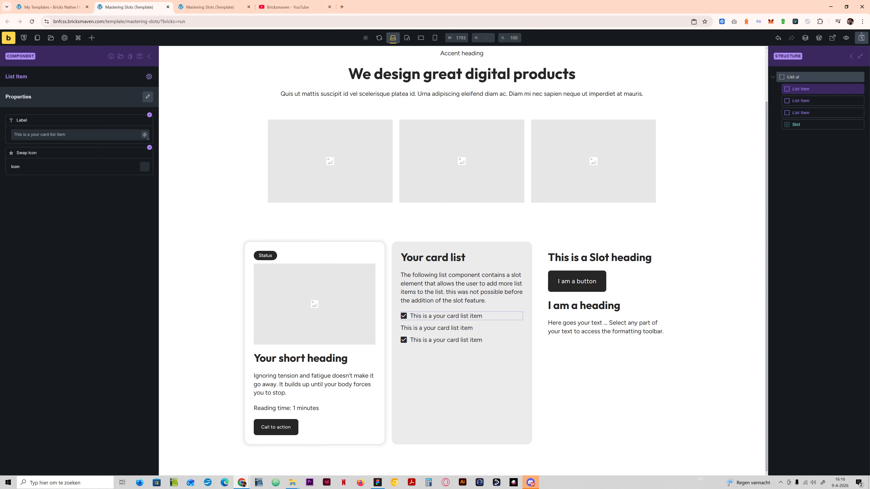
pyautogui.click(798, 77)
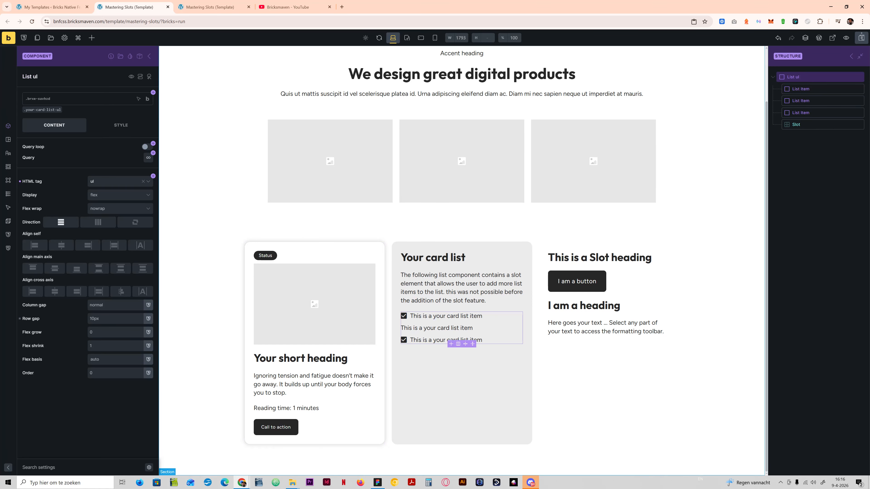
pyautogui.click(149, 57)
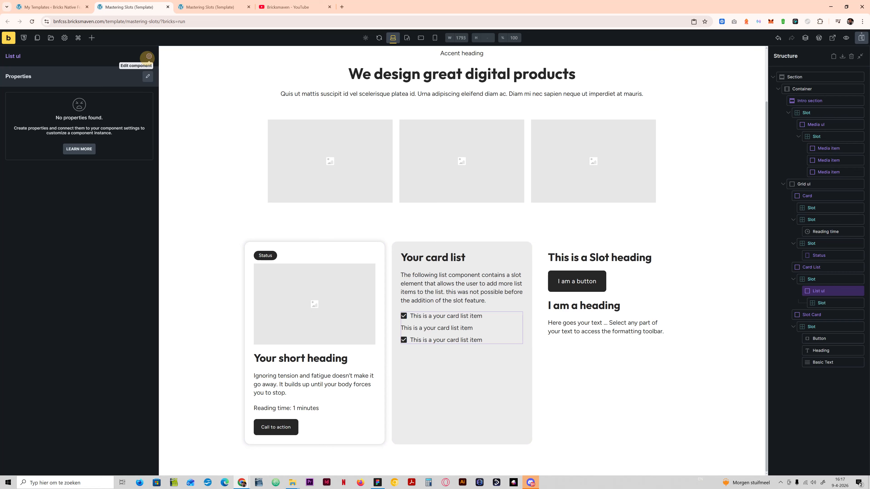
pyautogui.click(148, 76)
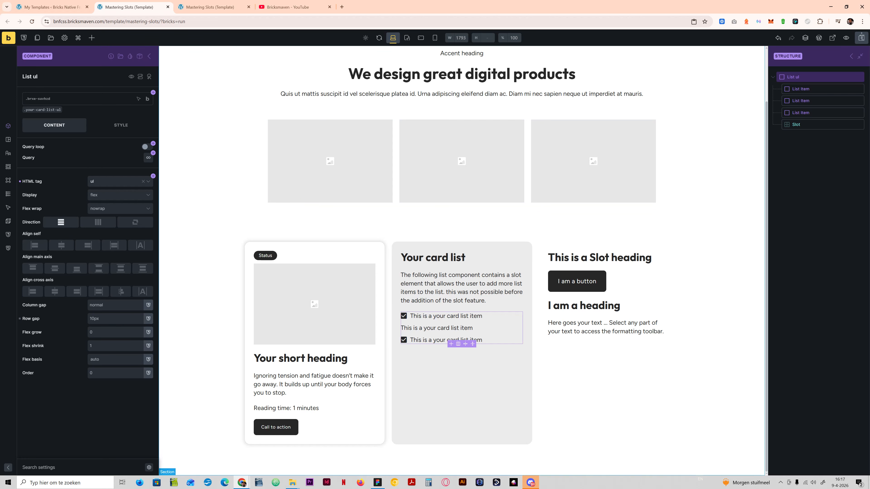
pyautogui.click(149, 56)
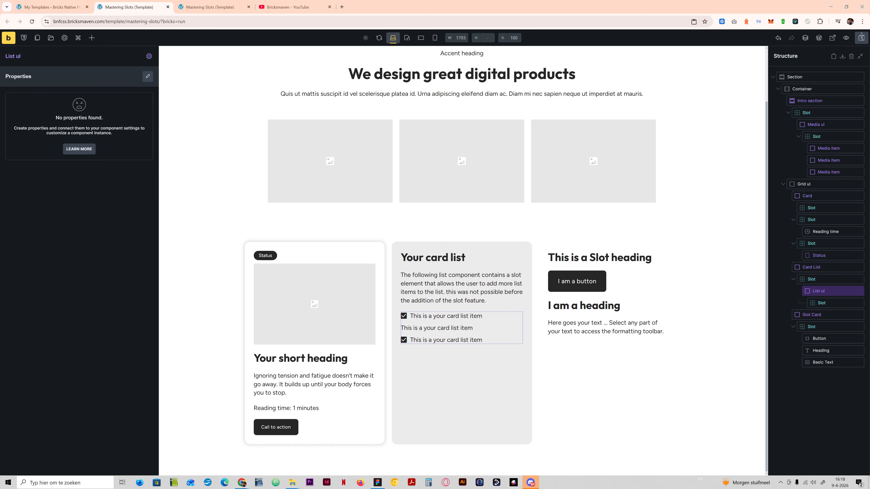
# Step: Delete all three List Items from the List ul component's definition, keeping only its slot, and return to the template
pyautogui.click(148, 76)
pyautogui.rightClick(809, 89)
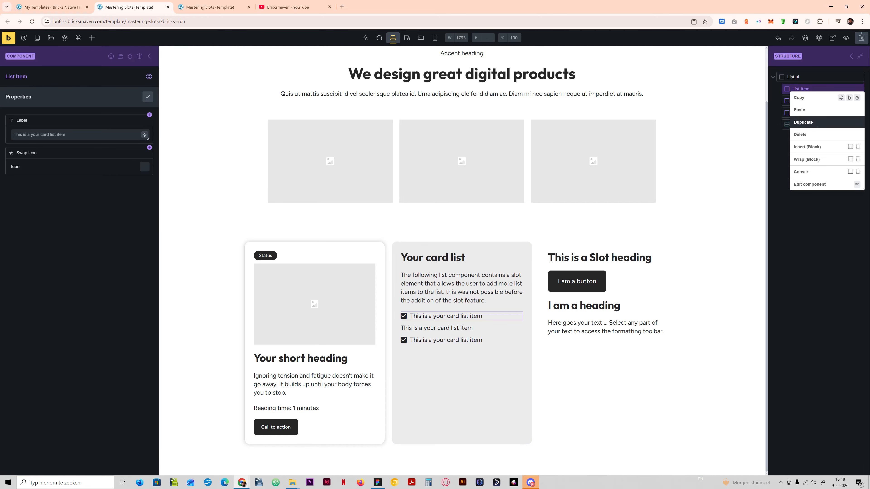
pyautogui.click(801, 128)
pyautogui.rightClick(811, 86)
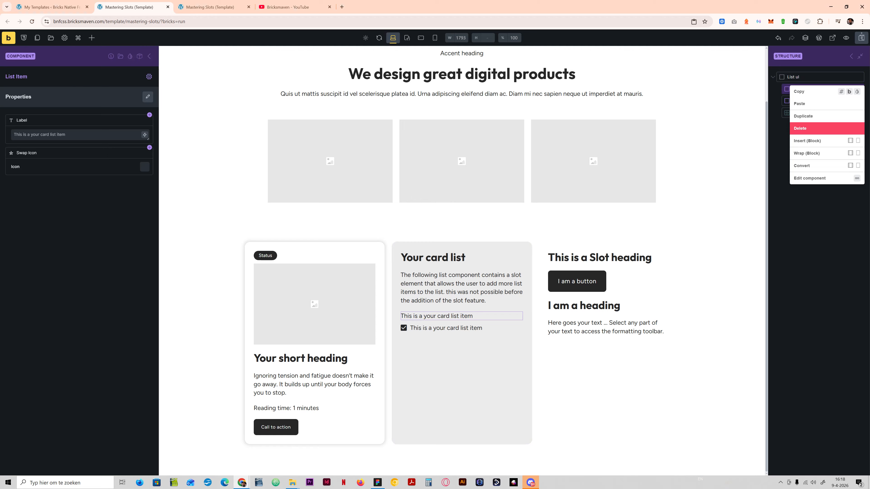
pyautogui.click(800, 128)
pyautogui.rightClick(810, 89)
pyautogui.click(801, 129)
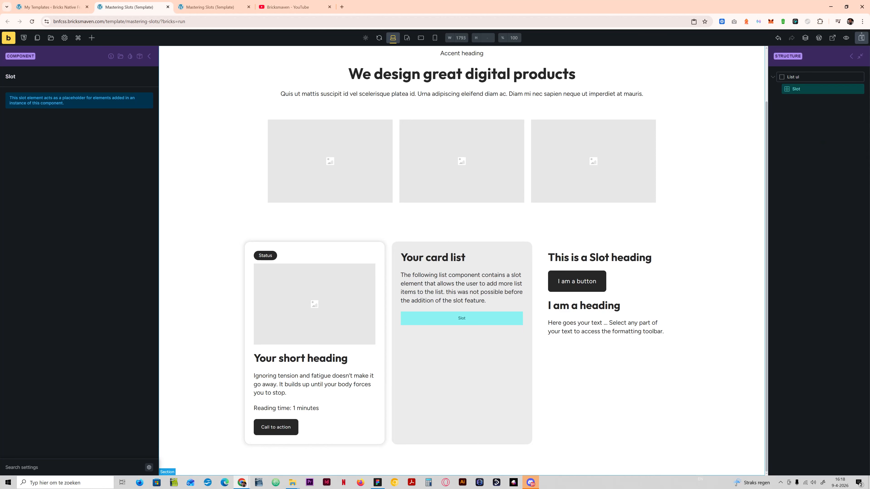
pyautogui.click(149, 56)
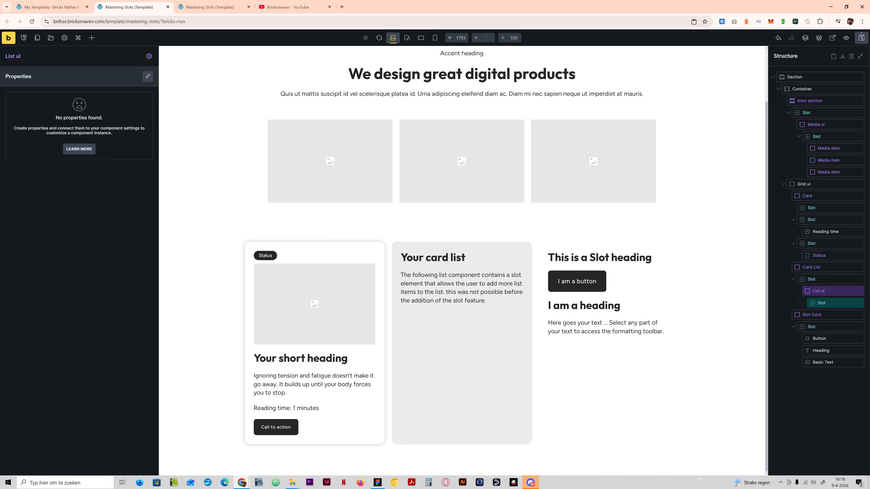
# Step: Add five List Item components to the slot of the List ul nested in the Card List
pyautogui.click(822, 303)
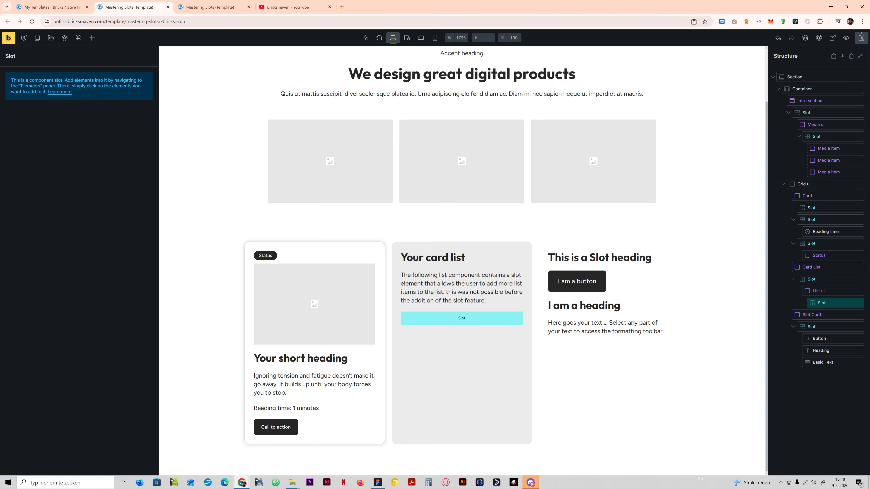
pyautogui.click(92, 38)
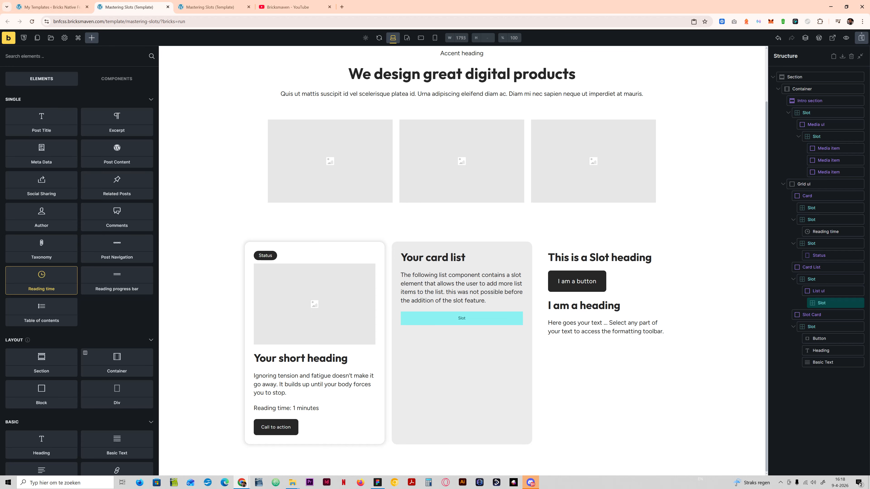
pyautogui.click(116, 79)
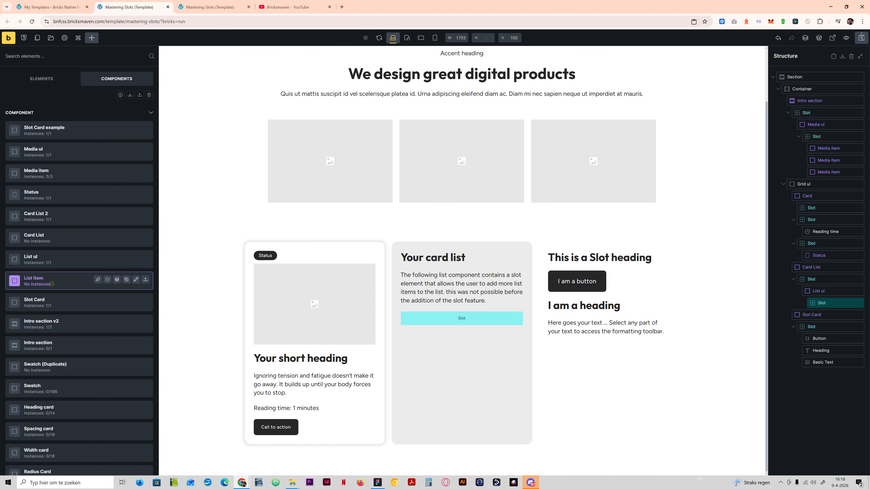
pyautogui.click(52, 284)
pyautogui.click(52, 284)
pyautogui.click(51, 283)
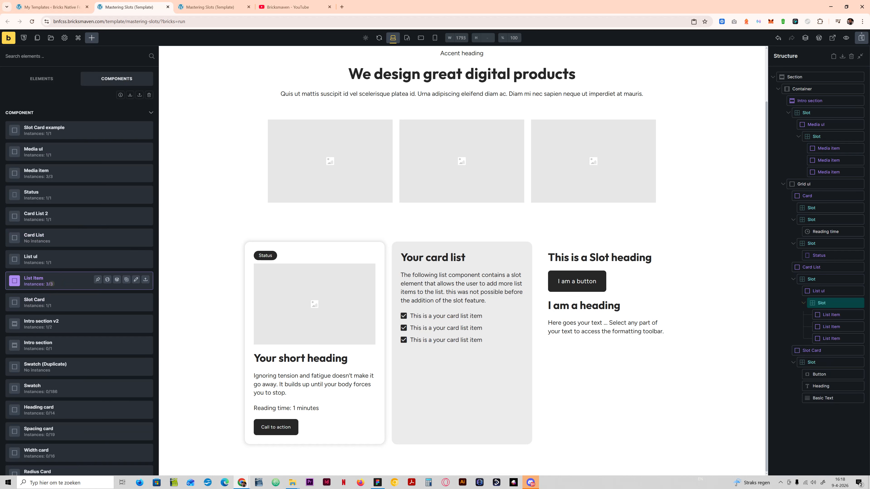
pyautogui.click(54, 282)
pyautogui.click(56, 279)
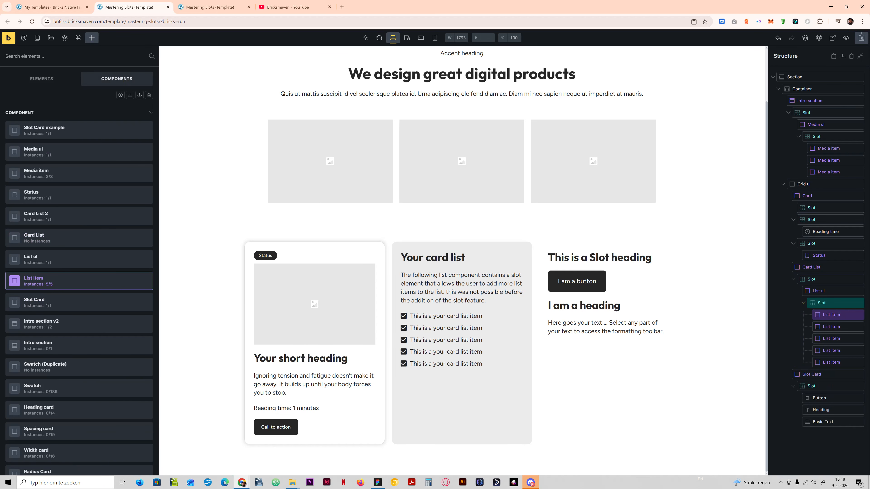
# Step: Set the first List Item's label to "This is a test" and swap its icon for a circled plus
pyautogui.click(833, 315)
pyautogui.click(36, 115)
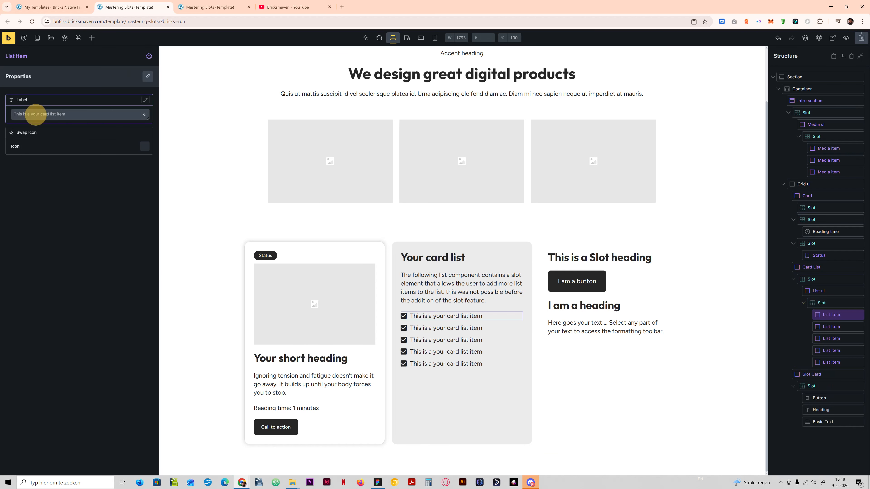
pyautogui.write('This is a test')
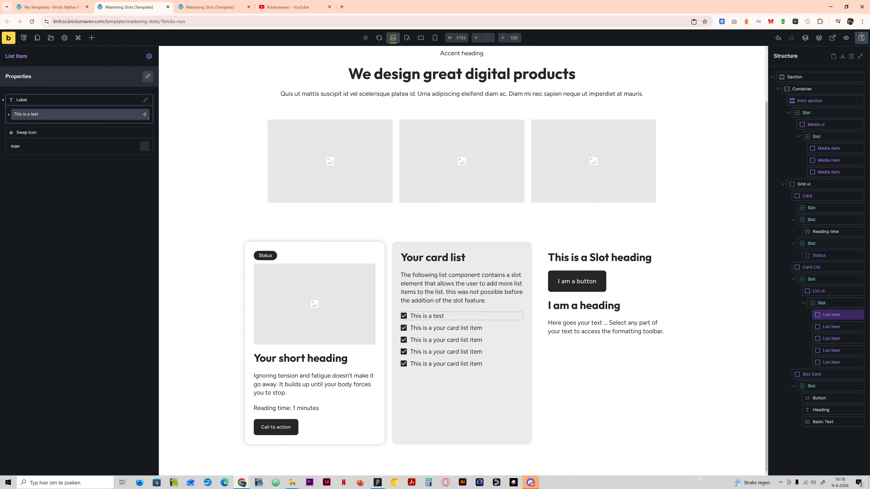
pyautogui.click(148, 147)
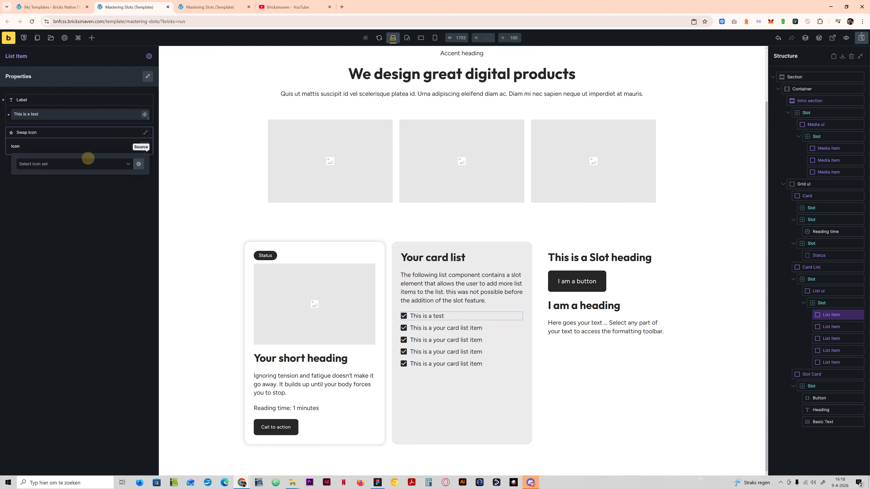
pyautogui.click(84, 163)
pyautogui.click(84, 206)
pyautogui.click(65, 194)
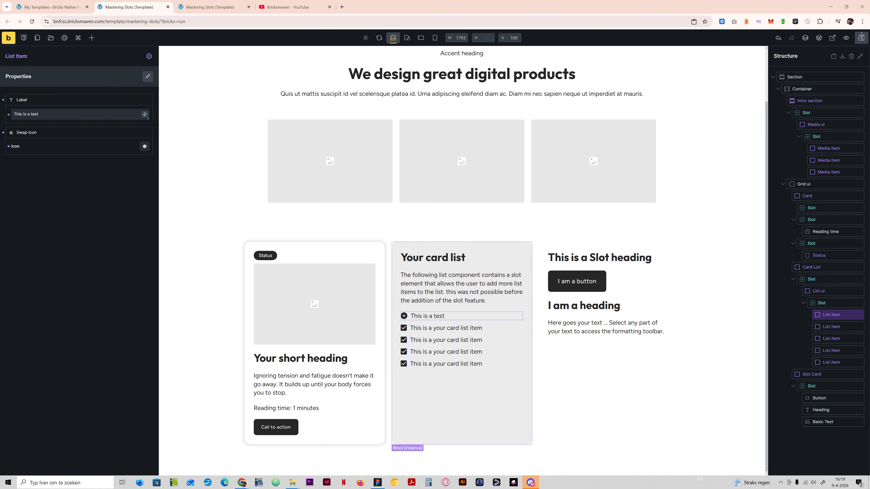
pyautogui.scroll(2, 462, 261)
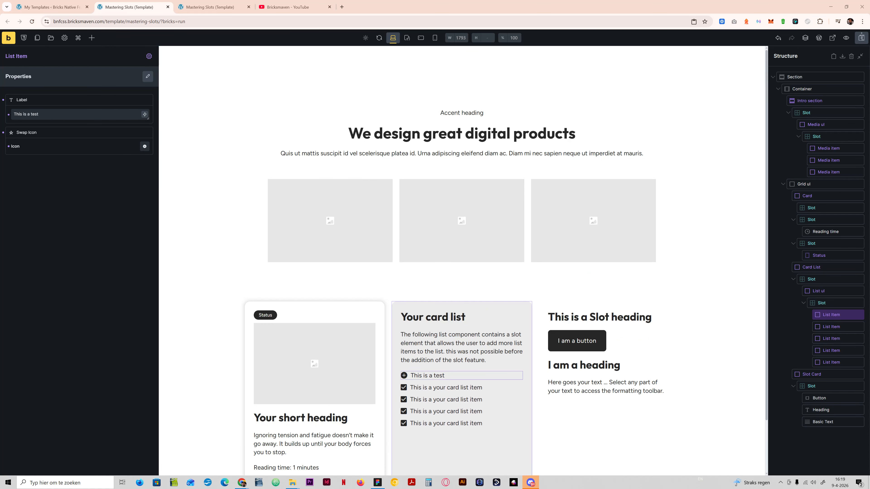
pyautogui.scroll(-2, 462, 261)
pyautogui.scroll(2, 461, 260)
pyautogui.scroll(-2, 462, 261)
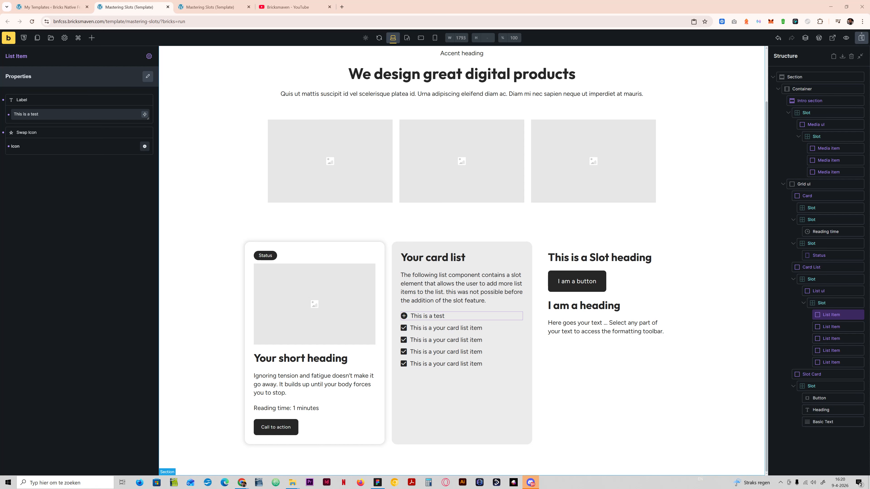
pyautogui.scroll(2, 463, 263)
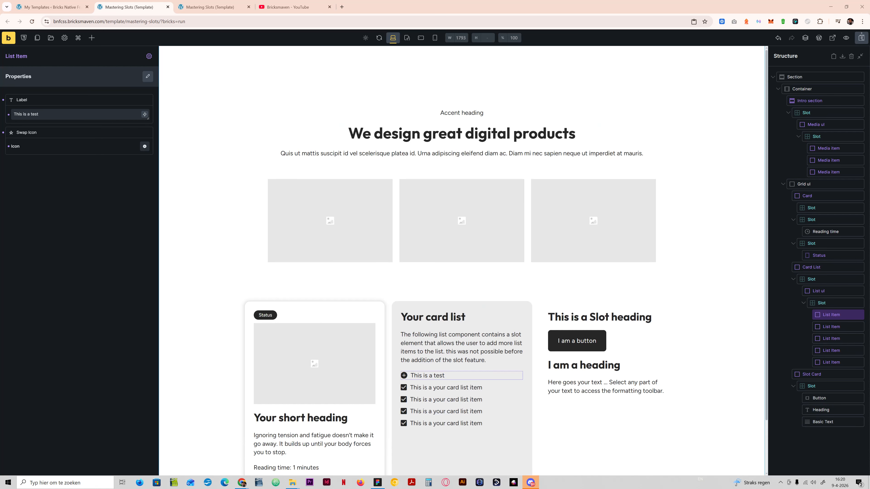
pyautogui.scroll(-2, 462, 260)
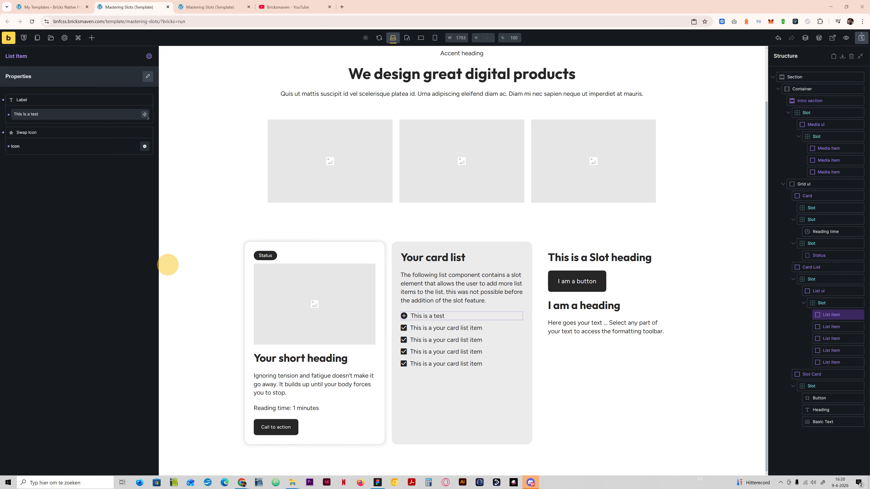
# Step: Collapse the filled slots of the Card List, Slot Card and Card components in the structure tree
pyautogui.click(793, 279)
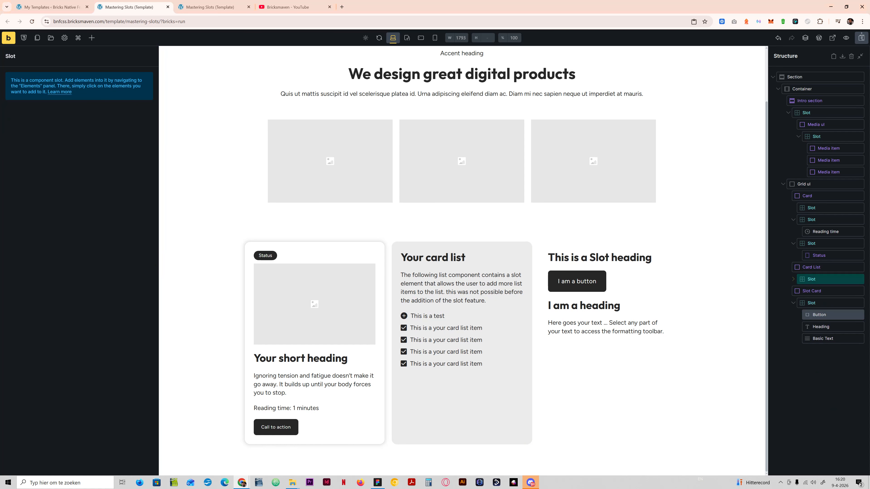
pyautogui.click(793, 303)
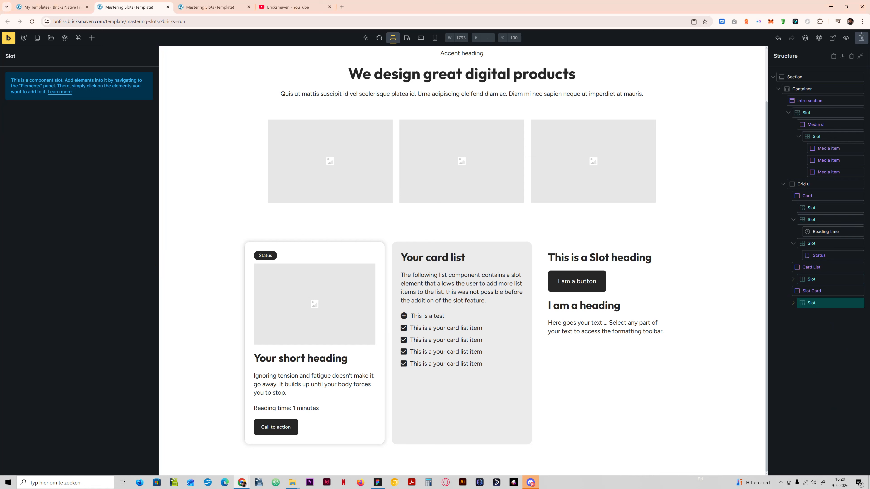
pyautogui.click(793, 219)
pyautogui.click(793, 232)
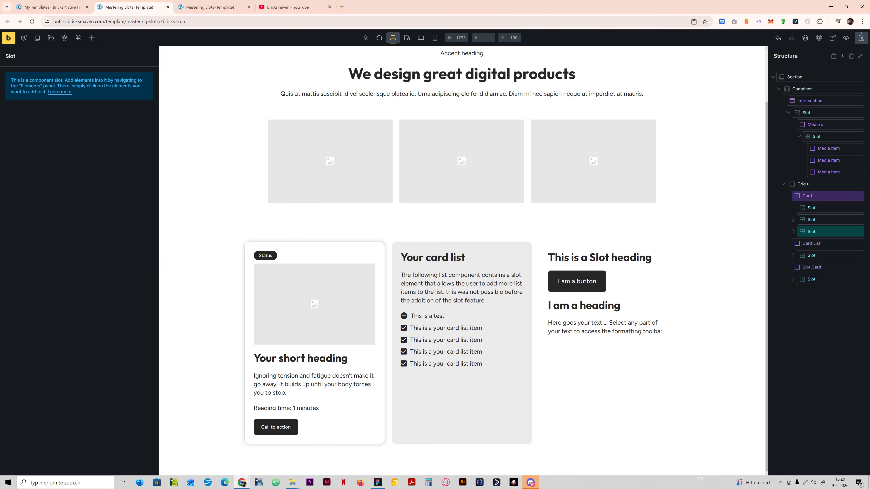
# Step: Examine the Card component's slots, highlighting the middle slot and the empty first slot under its heading
pyautogui.click(808, 195)
pyautogui.click(810, 220)
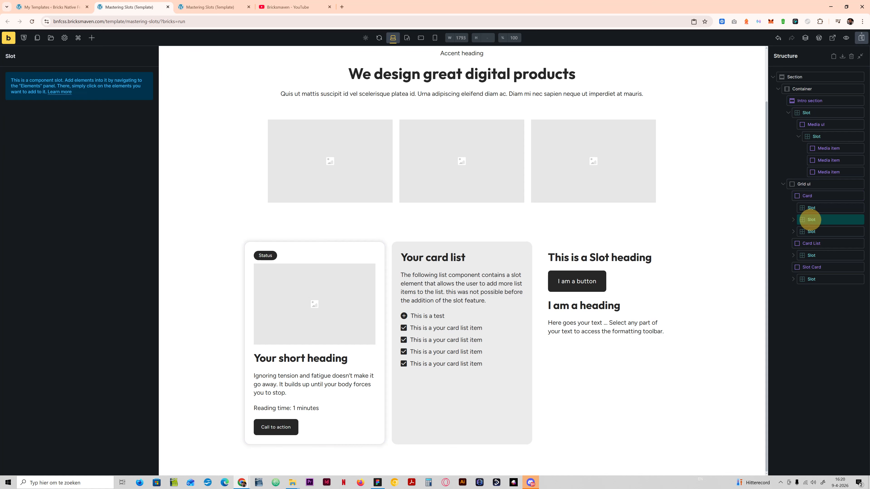
pyautogui.click(811, 207)
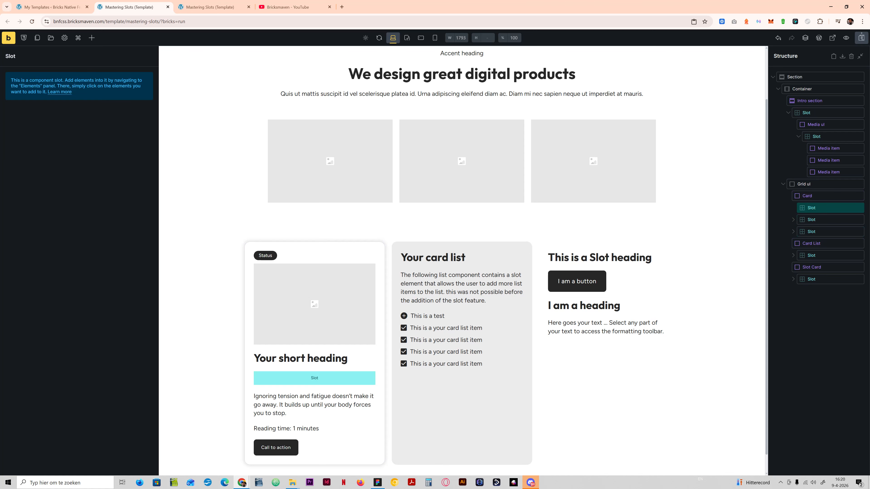